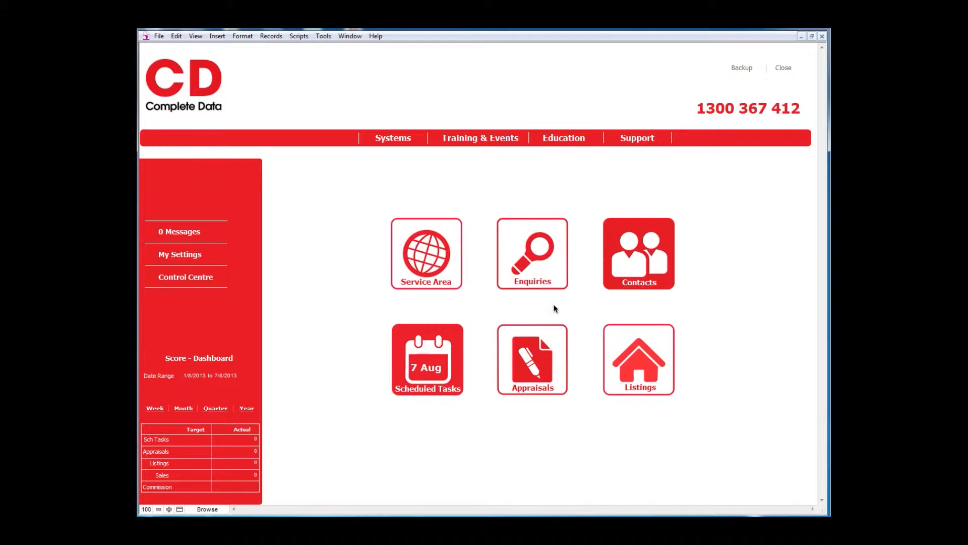
Open the CD_Contacts list of all 38 contacts from the Complete Data dashboard.
left_click(643, 260)
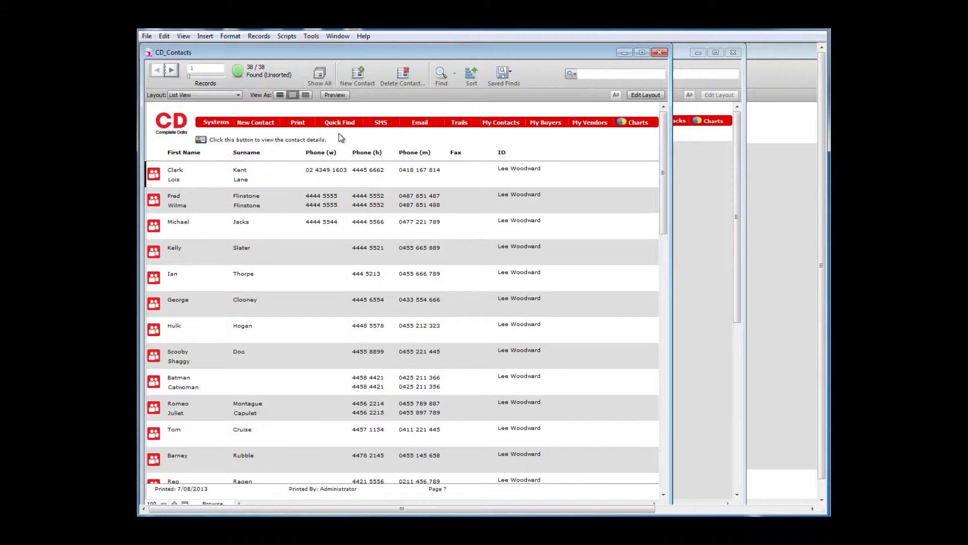
Run a Quick Find by Name for the vendor contact's first name.
left_click(335, 125)
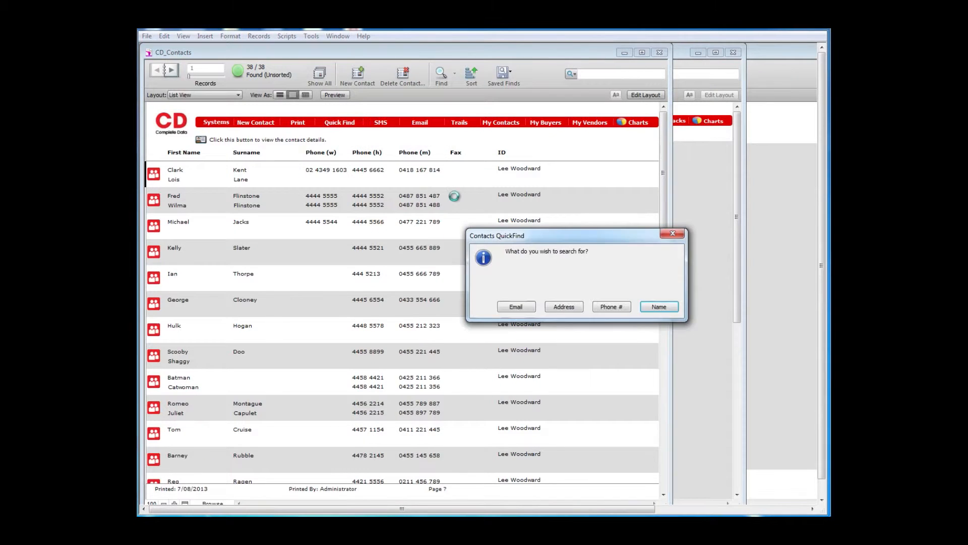
left_click(659, 308)
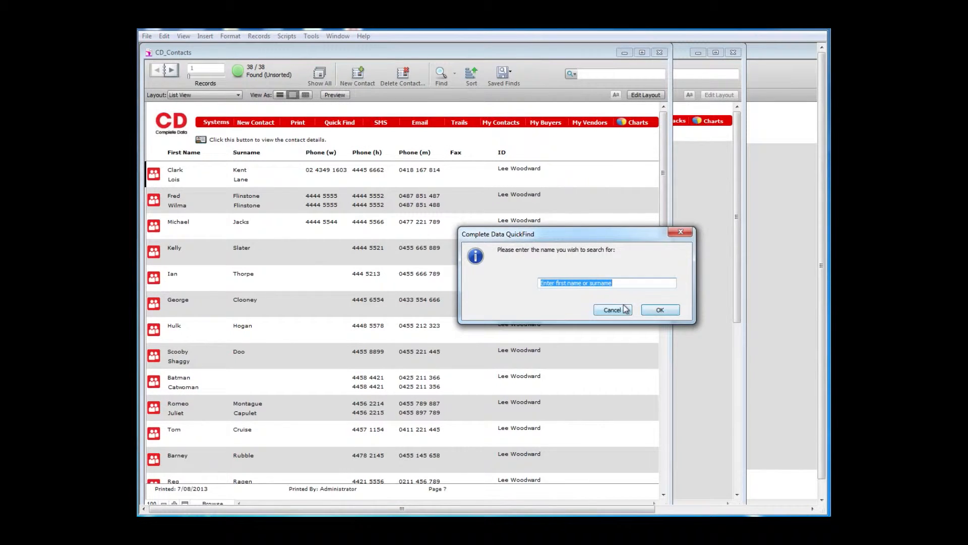
type("shane")
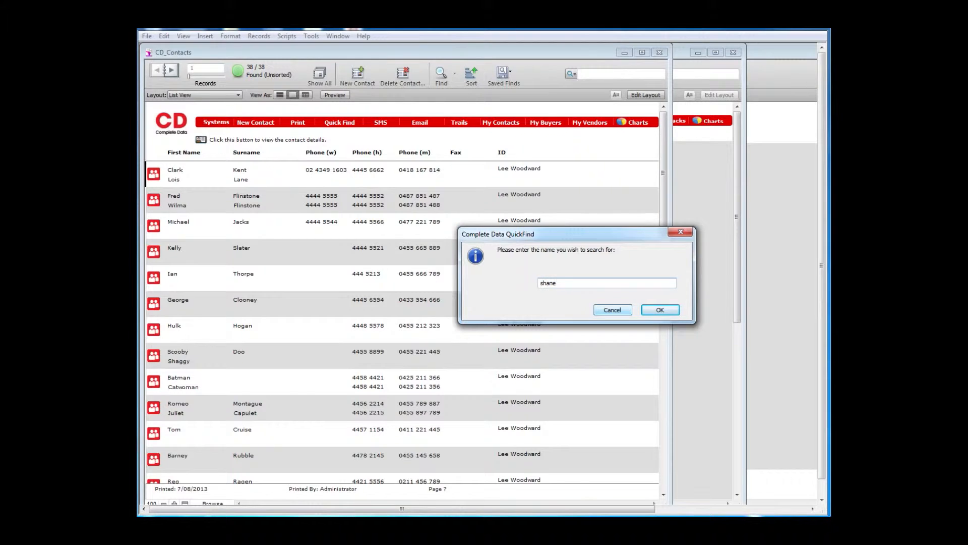
key("Return")
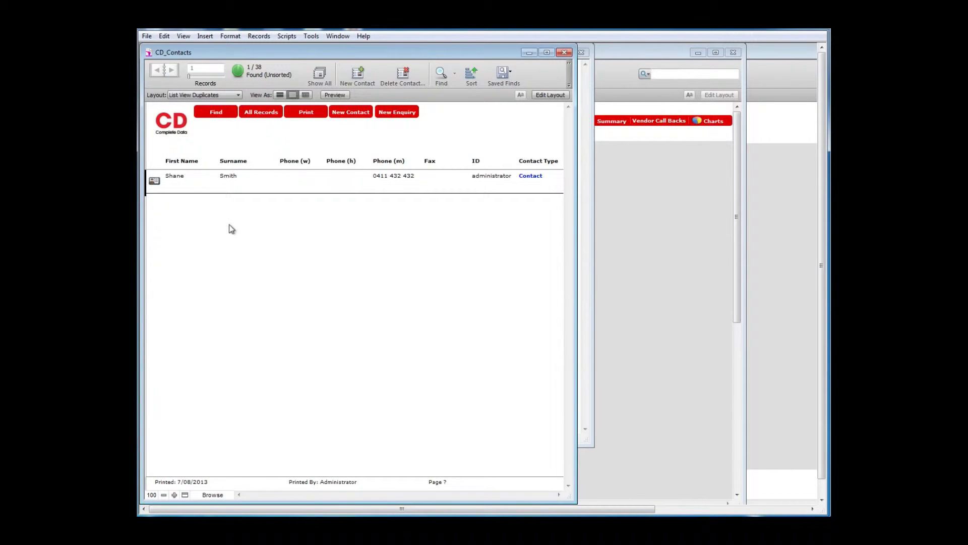
Open the found contact's card, set Vendor to Yes, and go to their Listings layout.
left_click(154, 181)
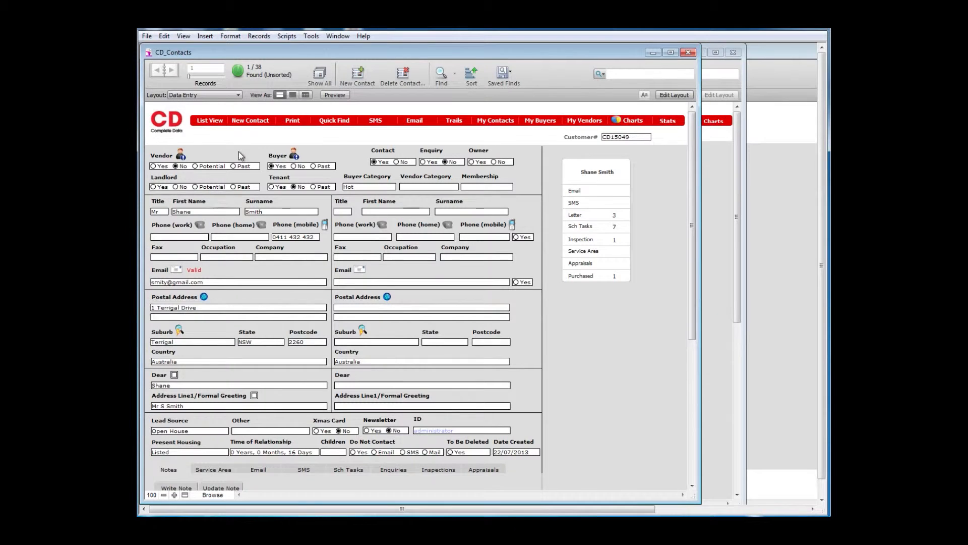
left_click(154, 166)
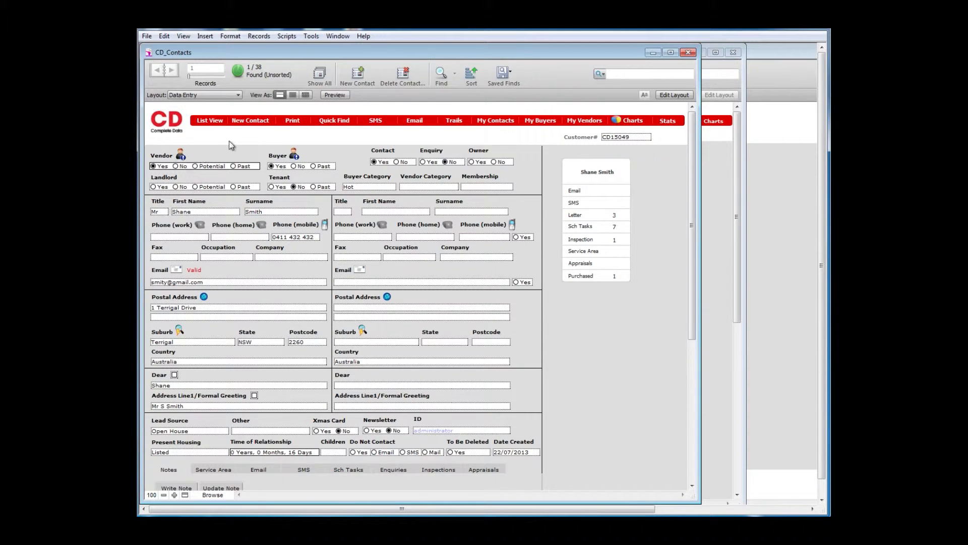
left_click(180, 156)
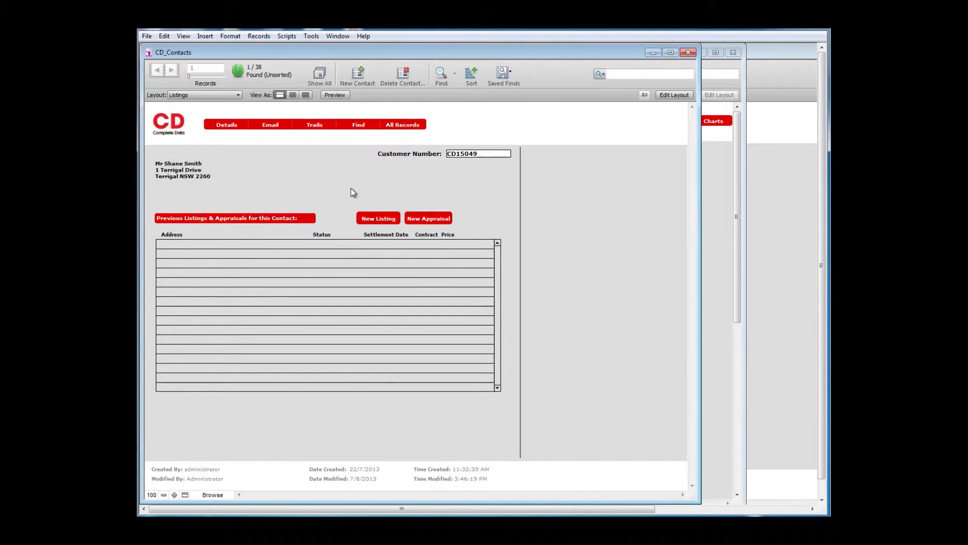
Create a new Listed, Exclusive listing with an agent, dated 7/08/2013, expiring in 60 days.
left_click(368, 220)
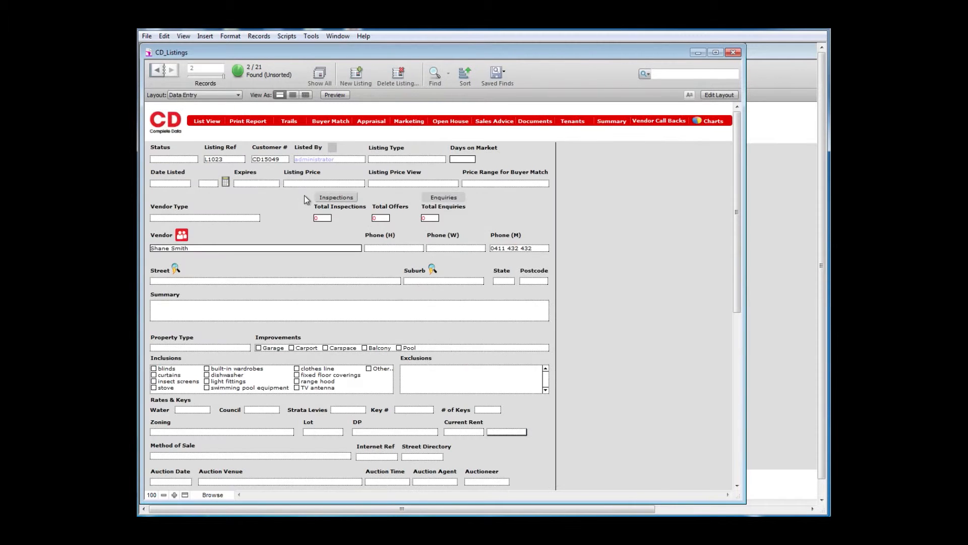
left_click(186, 160)
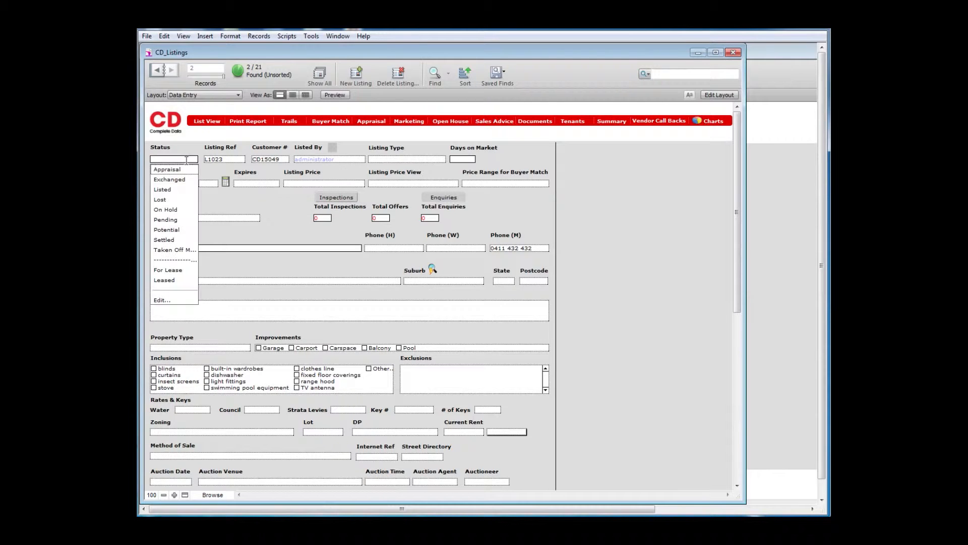
left_click(172, 190)
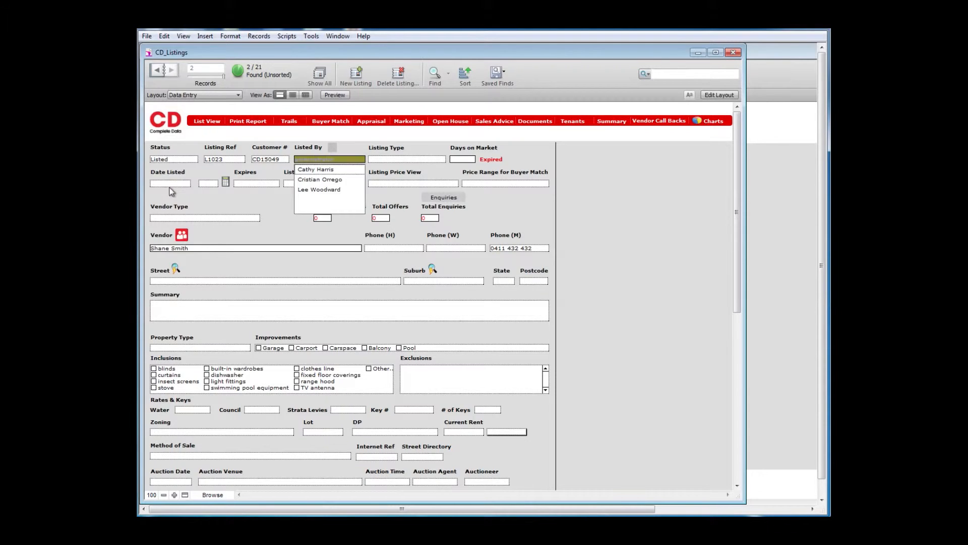
left_click(323, 189)
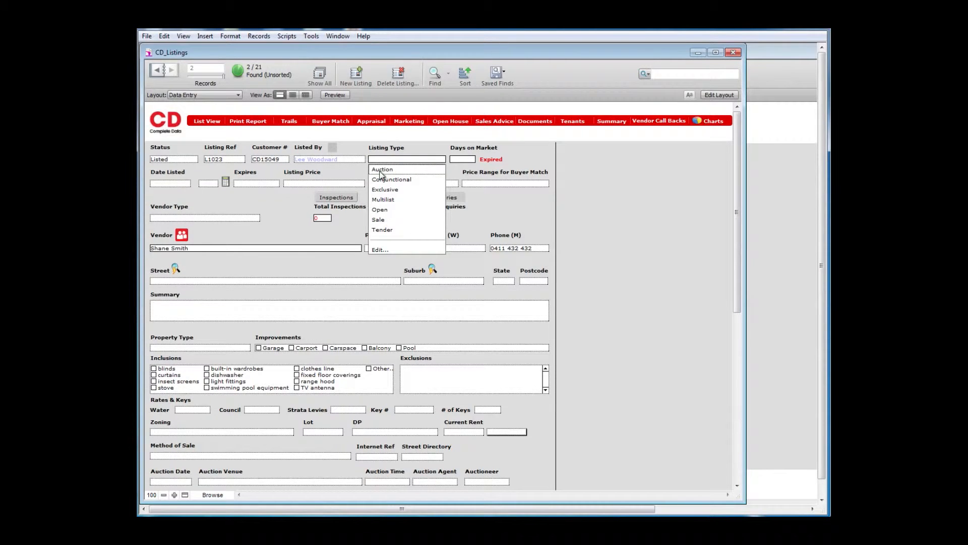
left_click(379, 189)
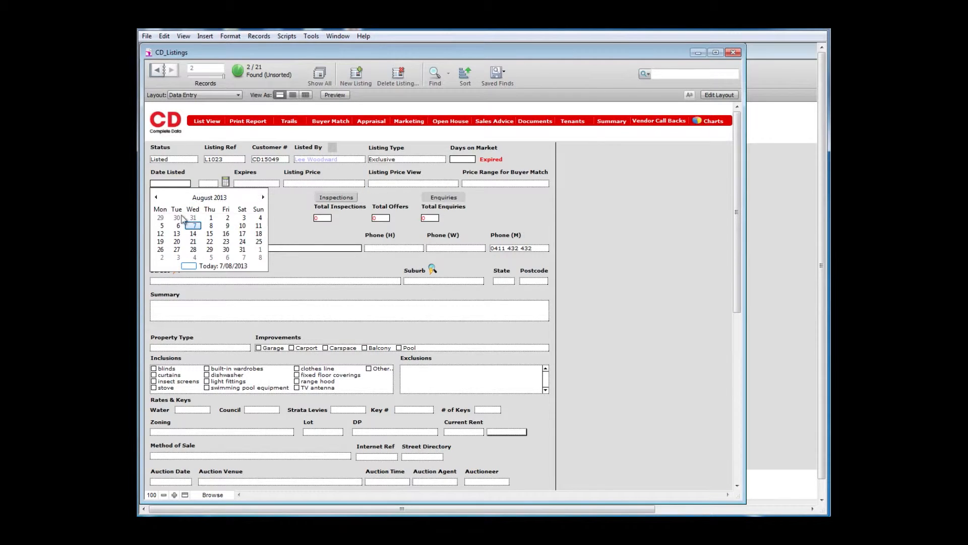
left_click(194, 225)
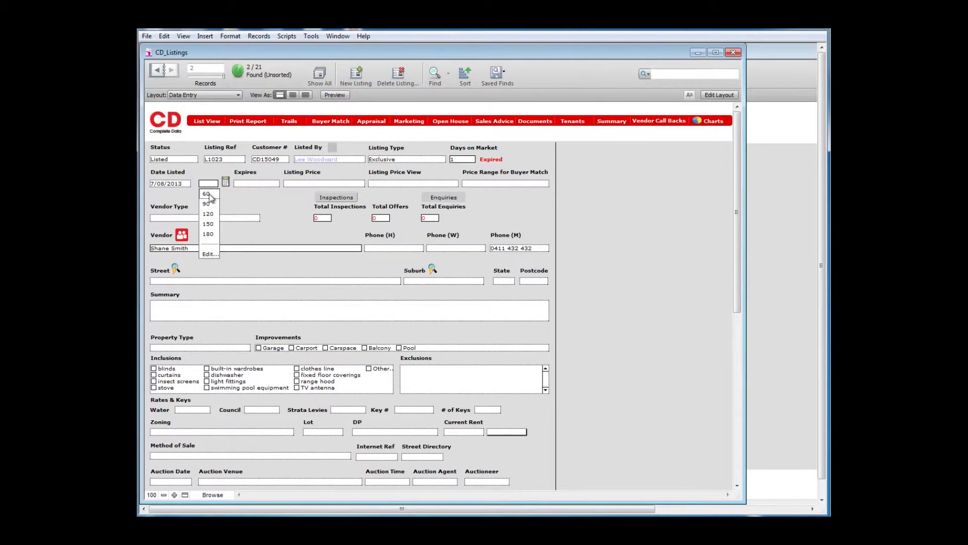
left_click(208, 195)
left_click(225, 183)
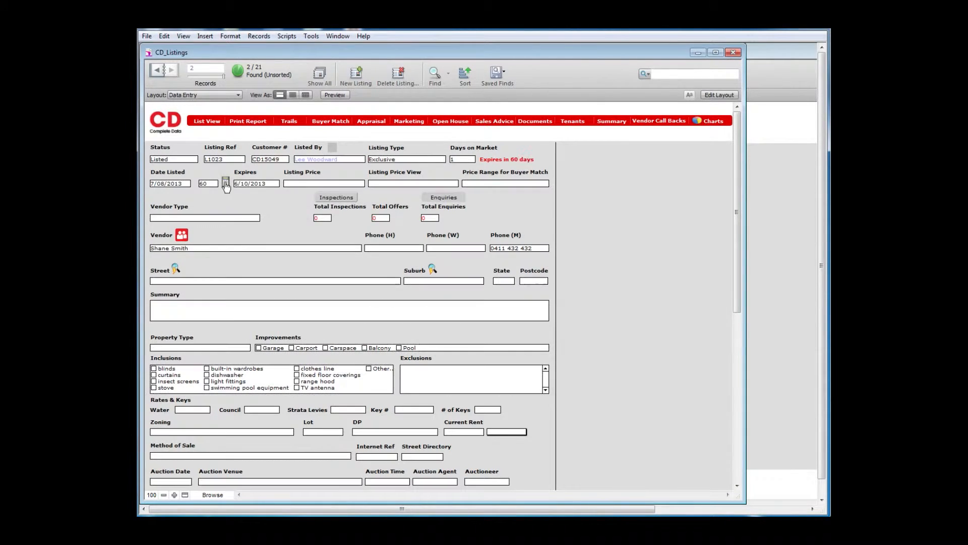
Set the listing price to 495000 and the price view to 'Offers Above $450'.
left_click(295, 183)
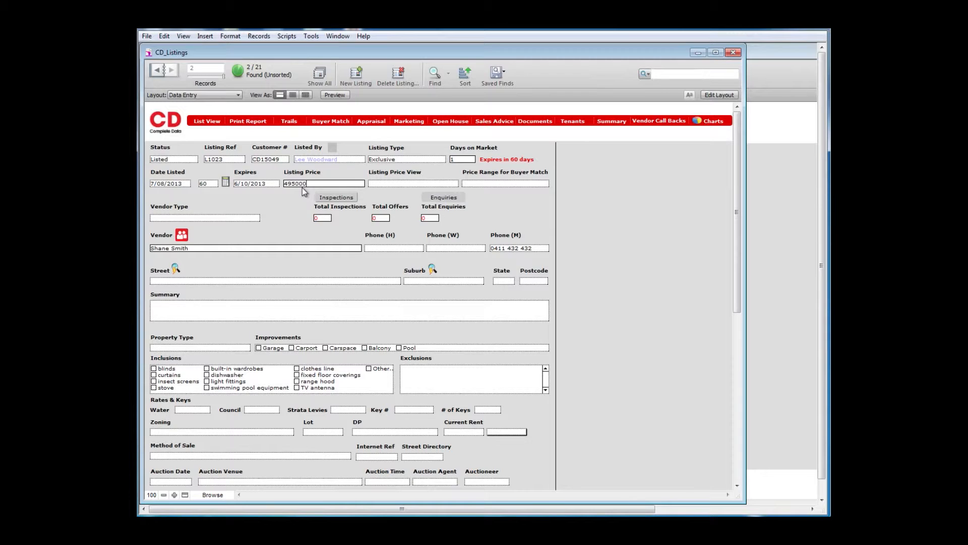
type("495000")
left_click(379, 184)
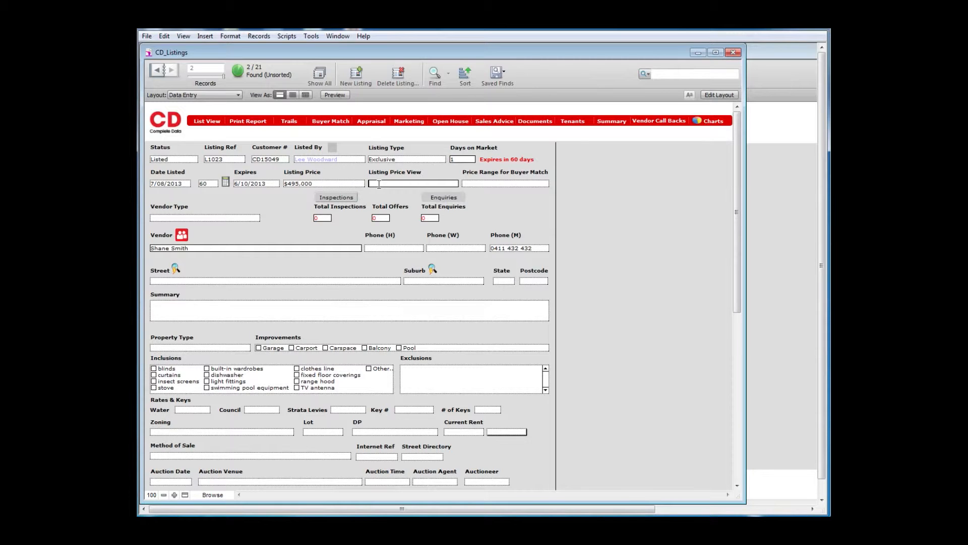
type("Offers Above $450")
Set buyer-match range $475,000-$550,000, vendor type Live in or Rent, and copy the vendor's address.
left_click(475, 184)
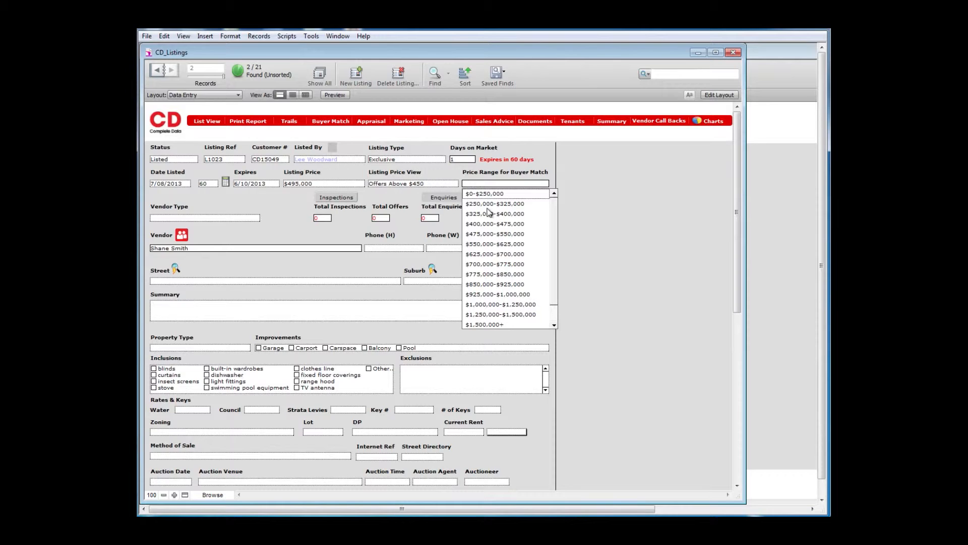
left_click(480, 233)
key("Tab")
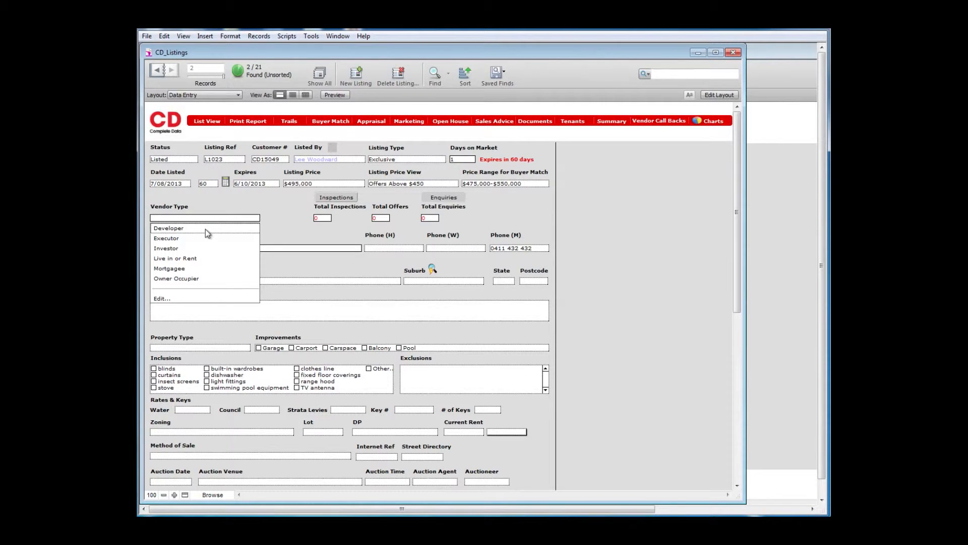
left_click(194, 259)
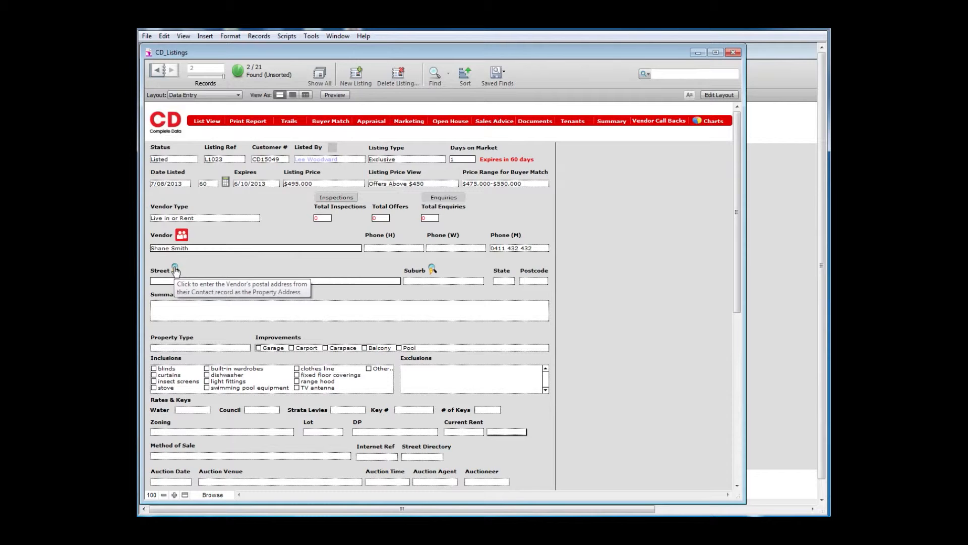
left_click(175, 268)
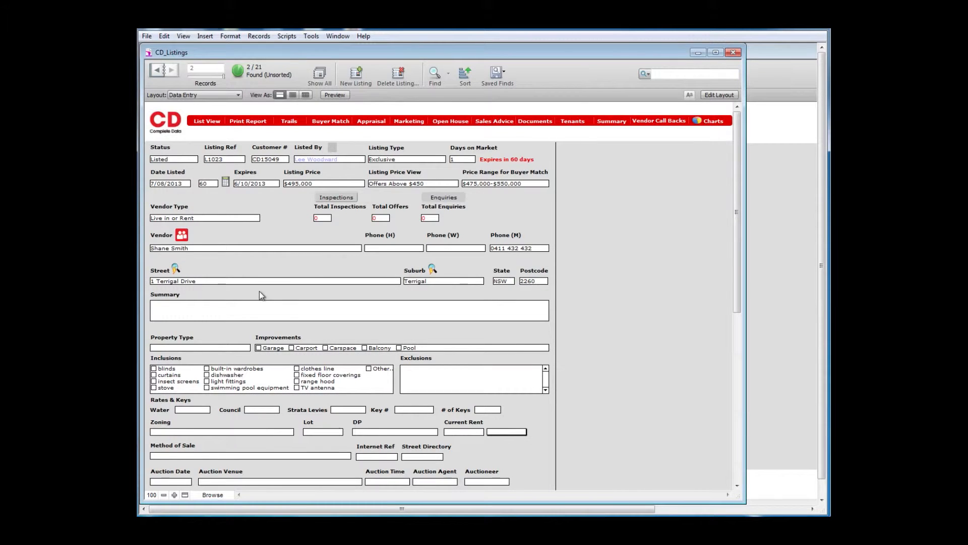
left_click(247, 308)
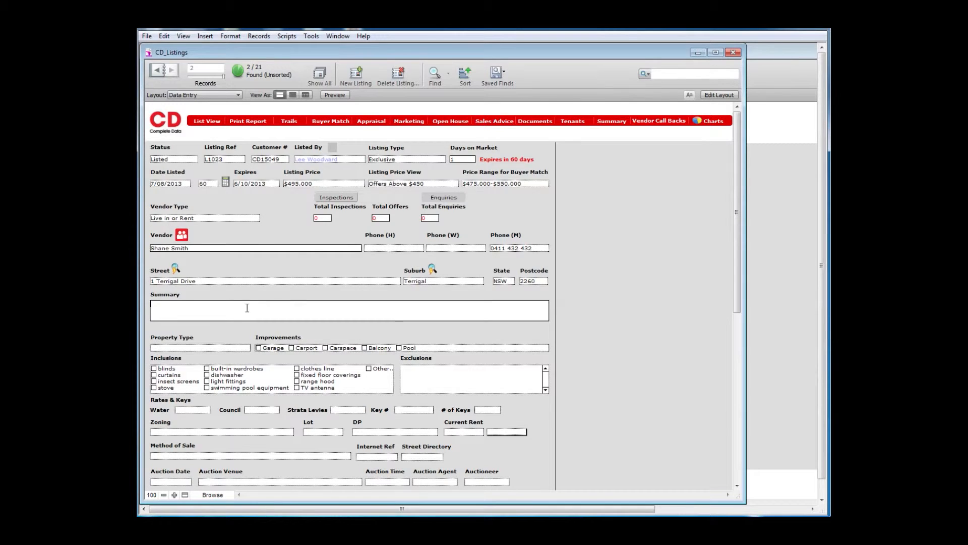
Set property type to House and tick Garage, Pool and Balcony.
left_click(238, 349)
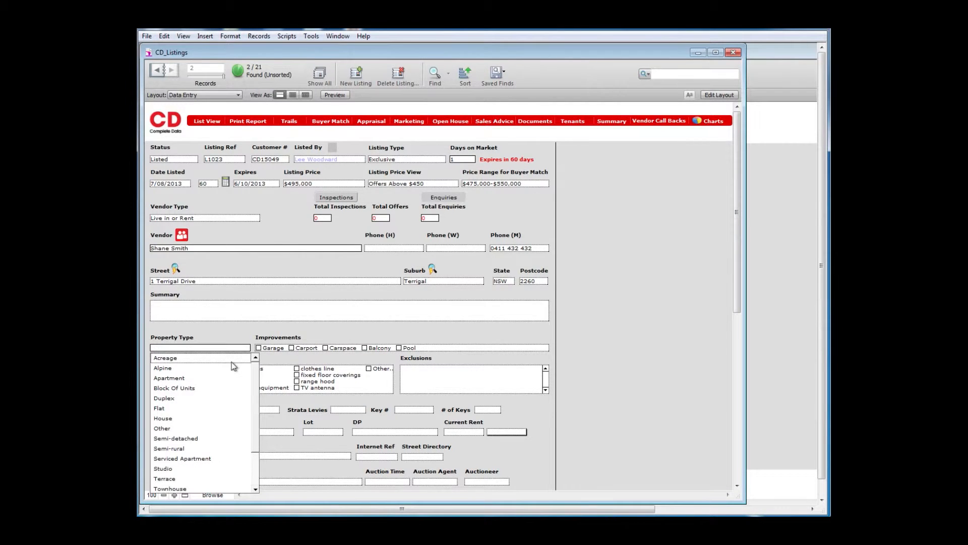
left_click(177, 419)
left_click(259, 349)
left_click(399, 347)
left_click(365, 347)
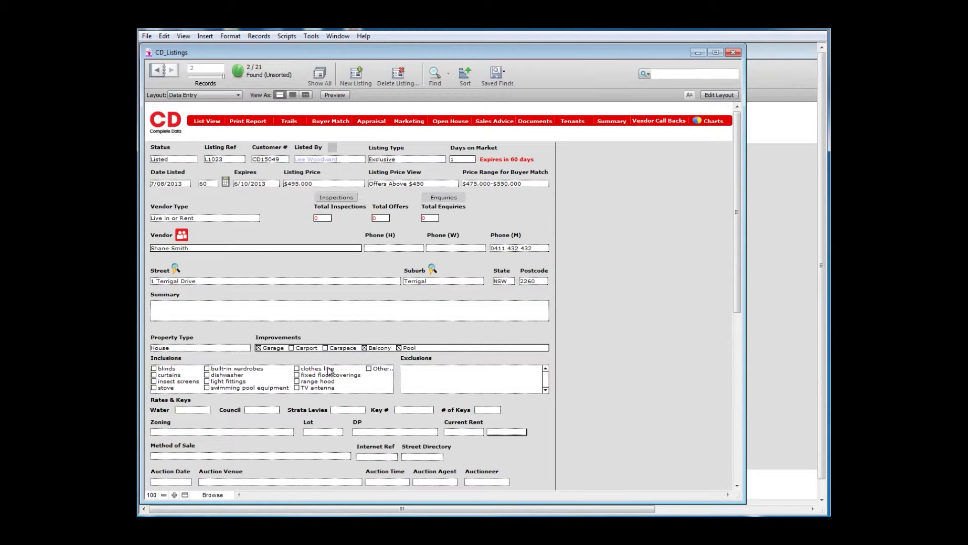
Tick inclusions: blinds, insect screens, stove, light fittings, dishwasher, range hood, fixed floor coverings.
left_click(154, 369)
left_click(153, 381)
left_click(153, 388)
left_click(207, 381)
left_click(207, 375)
left_click(297, 382)
left_click(296, 374)
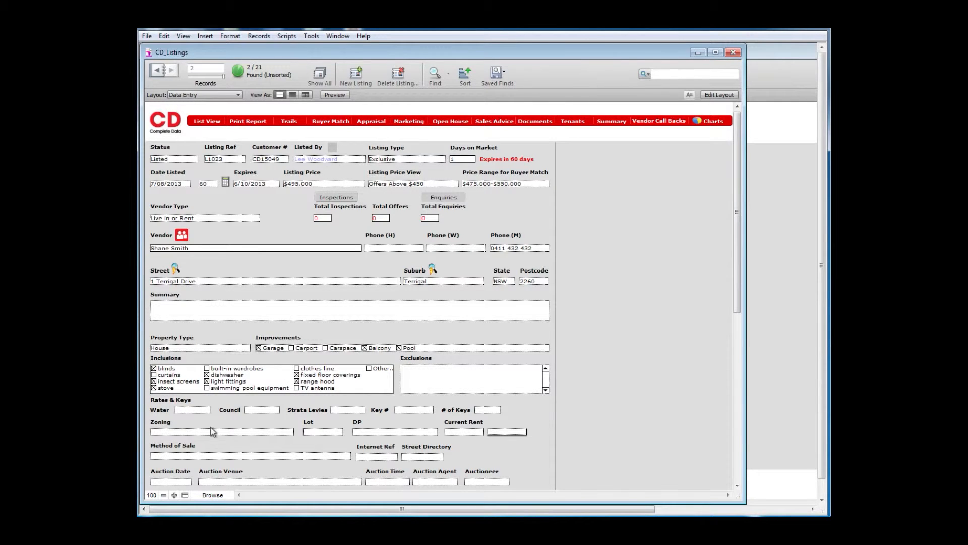
Enter water rates 450, council rates 1900 and key number 2.
left_click(192, 411)
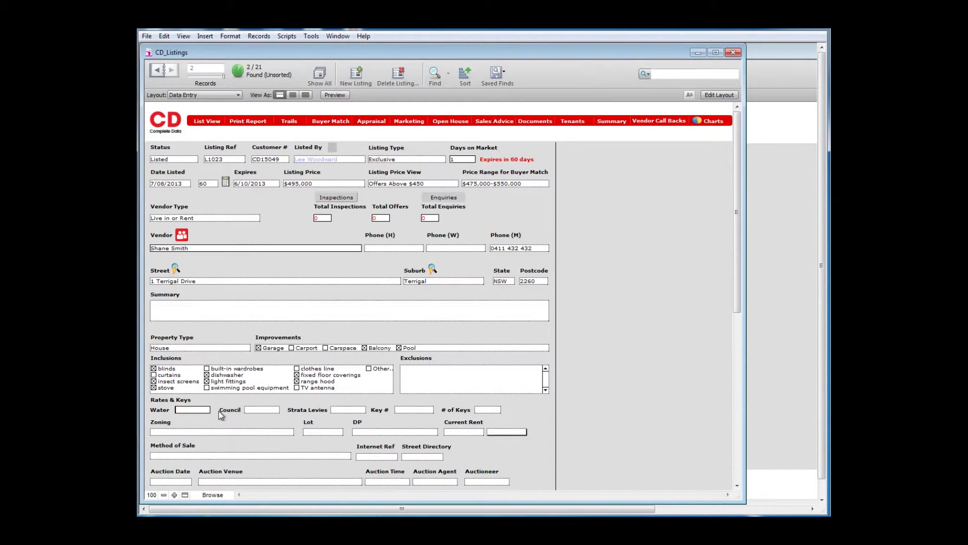
type("450")
left_click(257, 410)
type("1900")
left_click(335, 411)
left_click(404, 409)
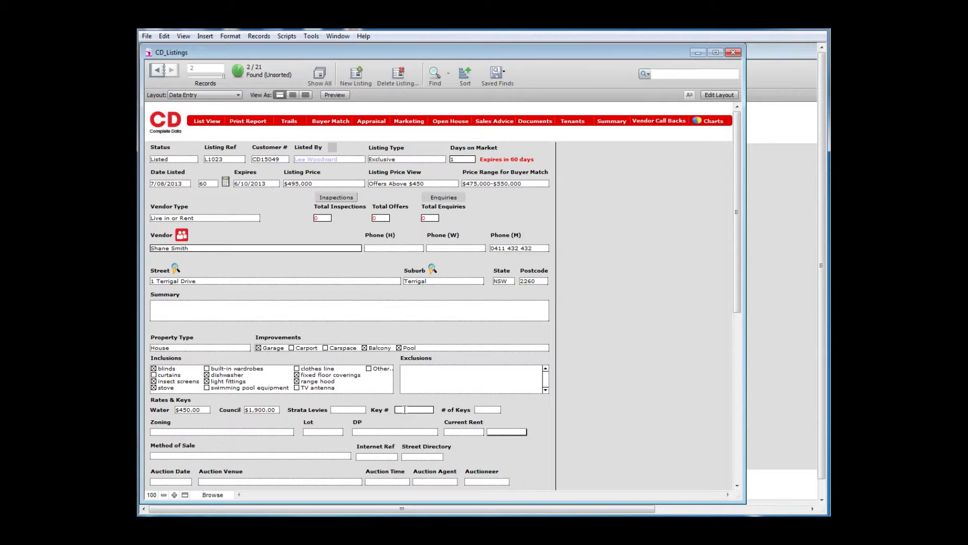
type("2")
left_click(486, 409)
Set zoning to 2A Residential, Lot 121 and DP 123456, then commit the record.
left_click(289, 431)
left_click(261, 442)
type("121")
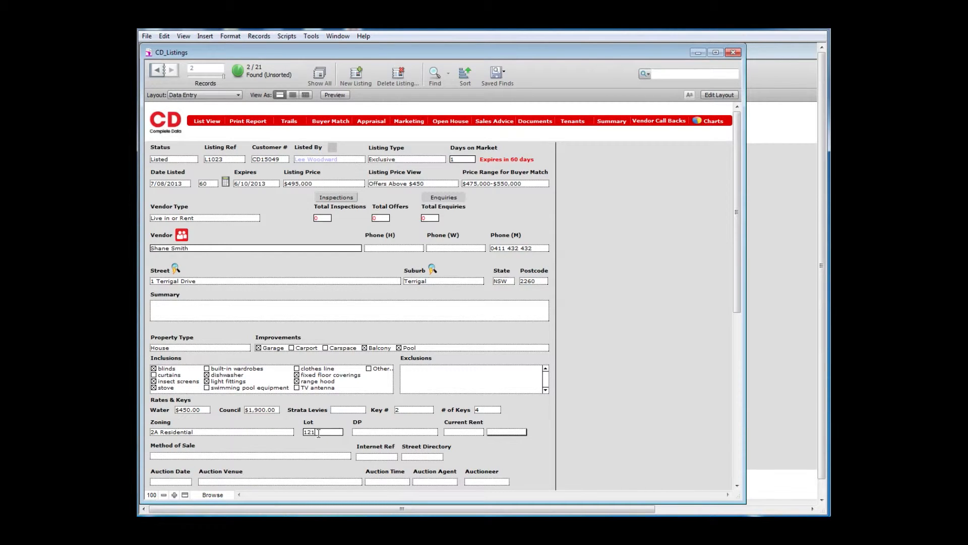
left_click(368, 433)
type("123456")
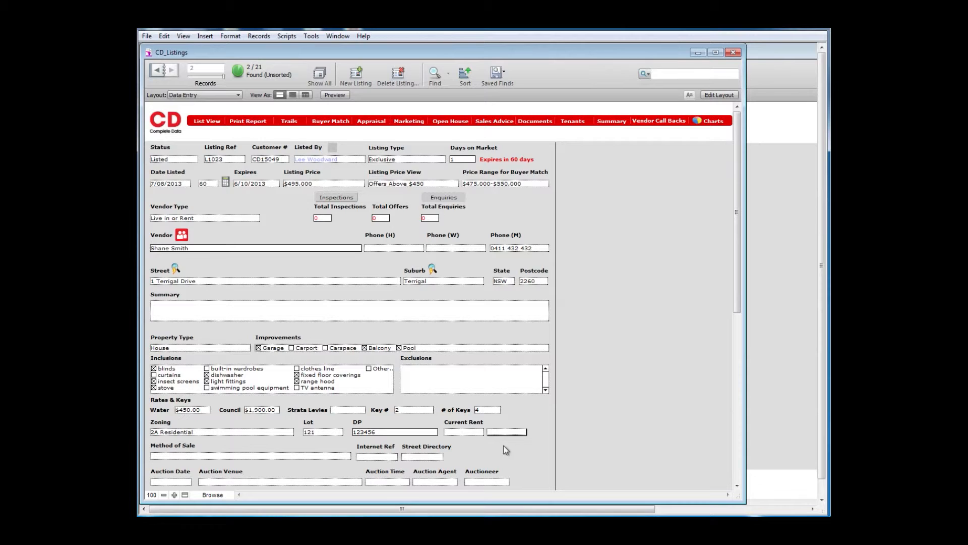
left_click(572, 122)
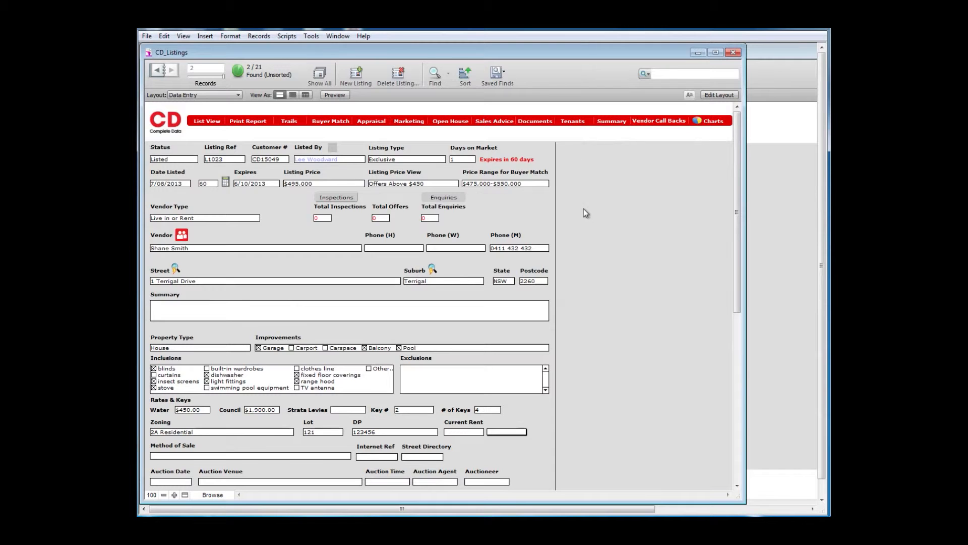
Set the method of sale to Private Treaty.
left_click(737, 485)
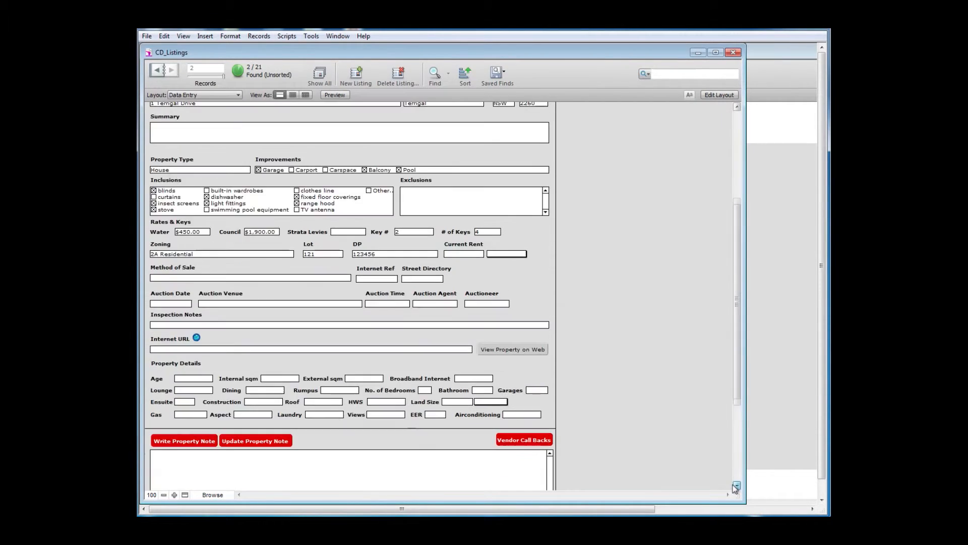
left_click(330, 278)
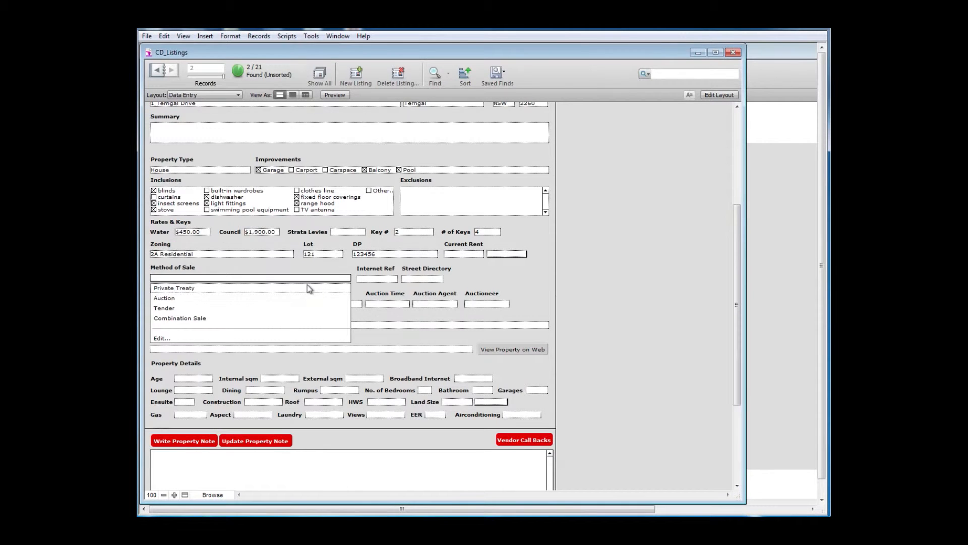
left_click(309, 288)
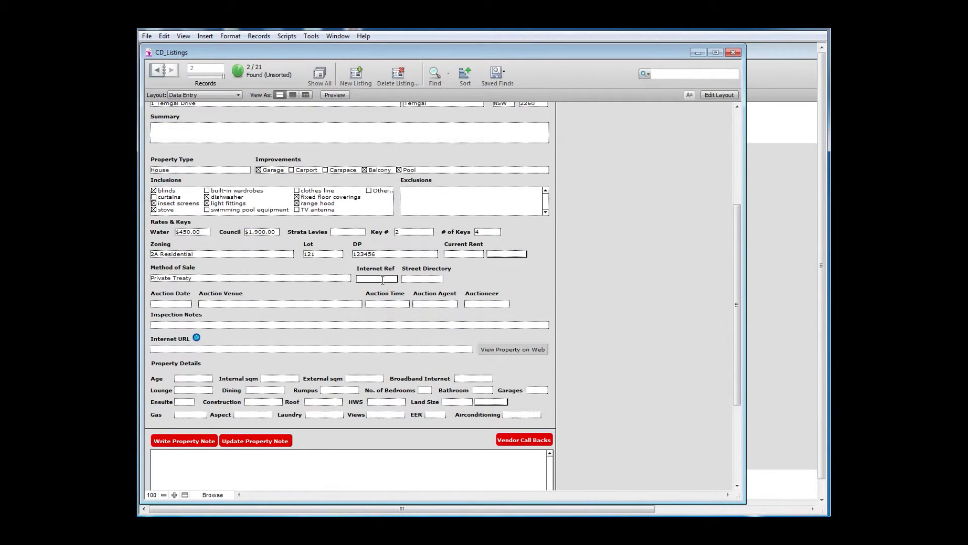
left_click(407, 280)
Enter 'No inspections on a tuesday' as the listing's inspection notes.
left_click(246, 313)
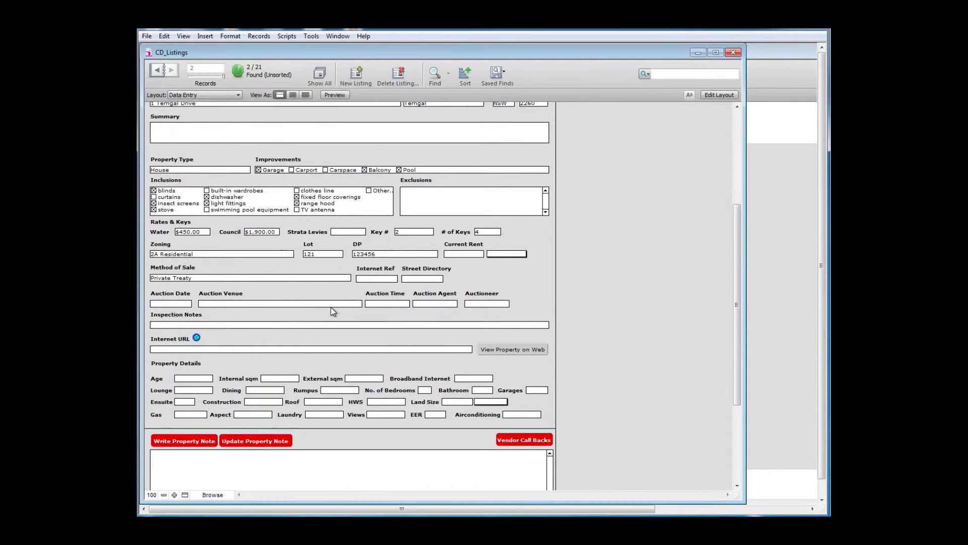
left_click(298, 325)
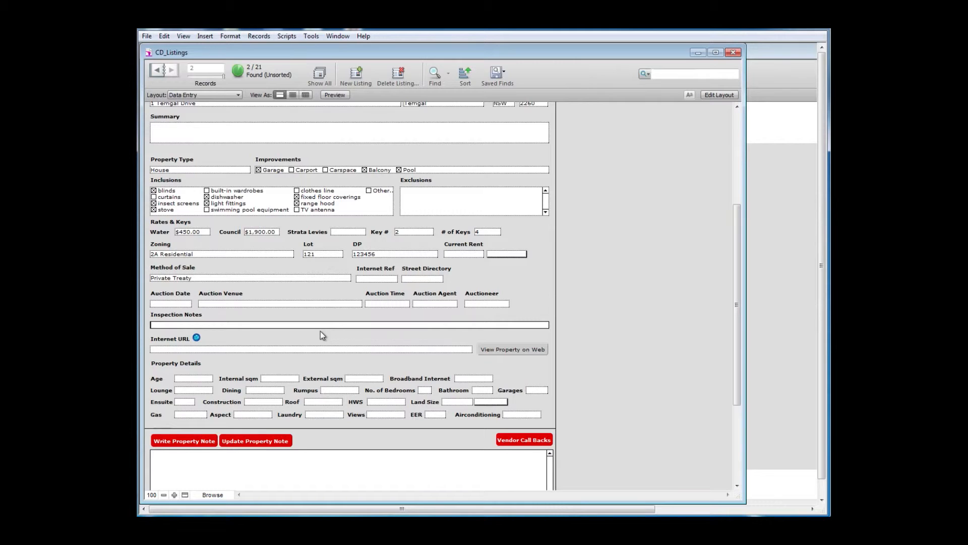
type("No inspections on a tuesday")
left_click(204, 349)
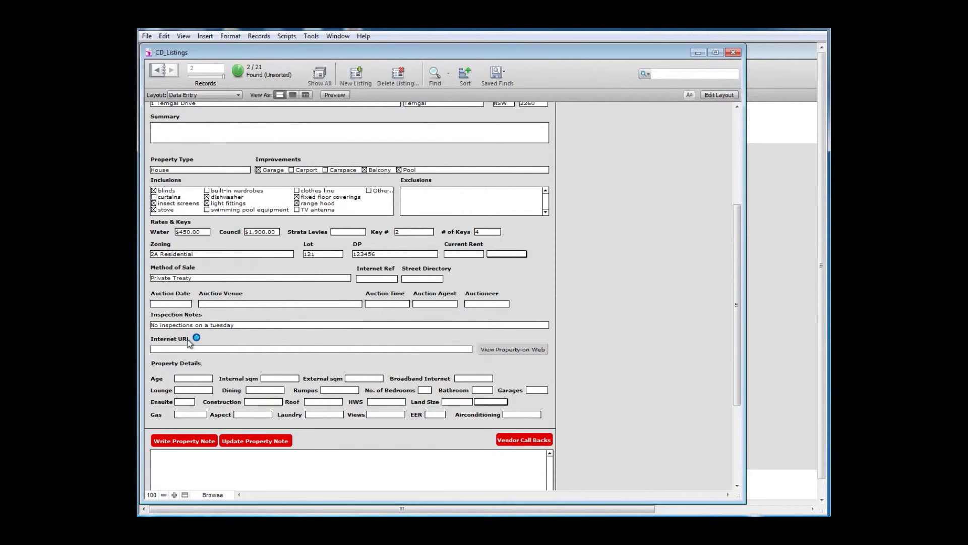
left_click(166, 349)
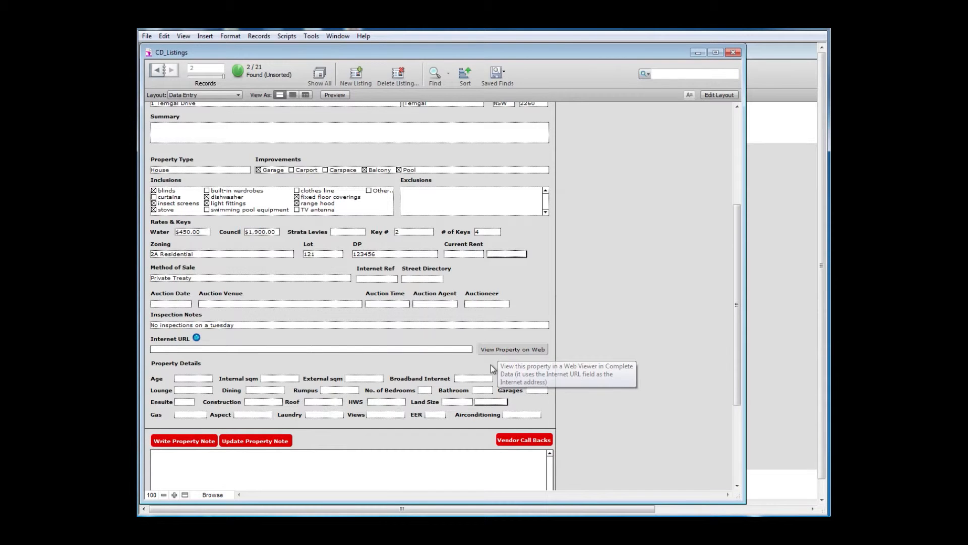
Enter the property age and set broadband, lounge, dining and rumpus to Yes.
left_click(200, 378)
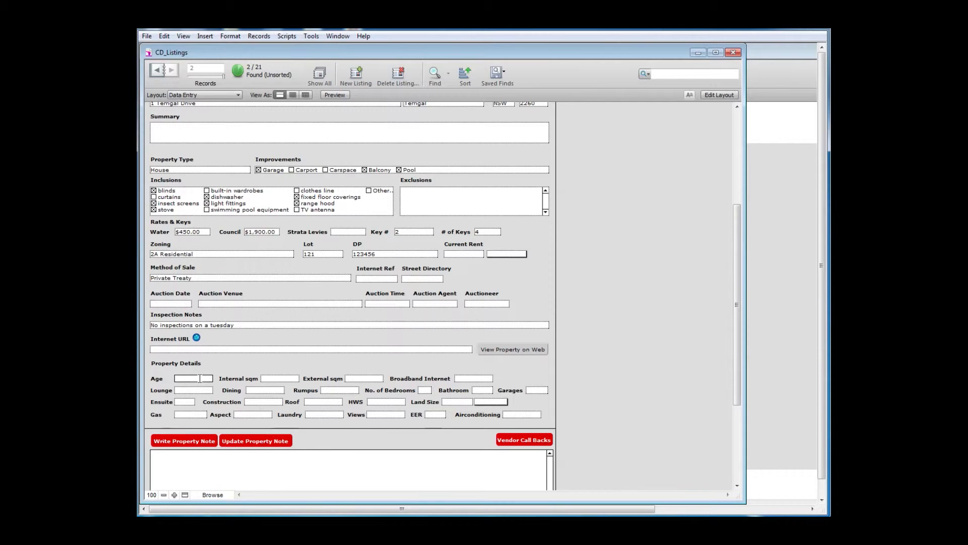
type("970")
left_click(272, 379)
left_click(350, 379)
left_click(473, 380)
left_click(469, 391)
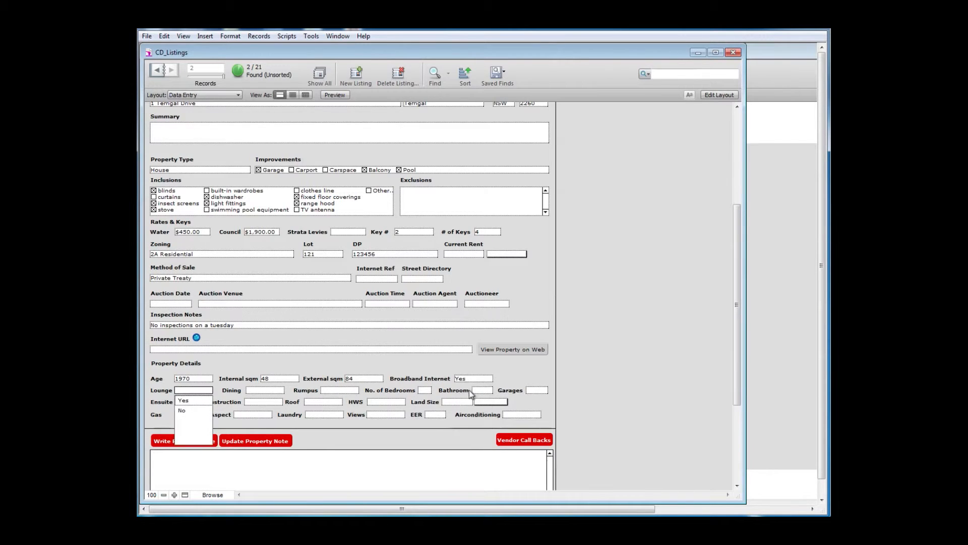
left_click(198, 403)
left_click(264, 405)
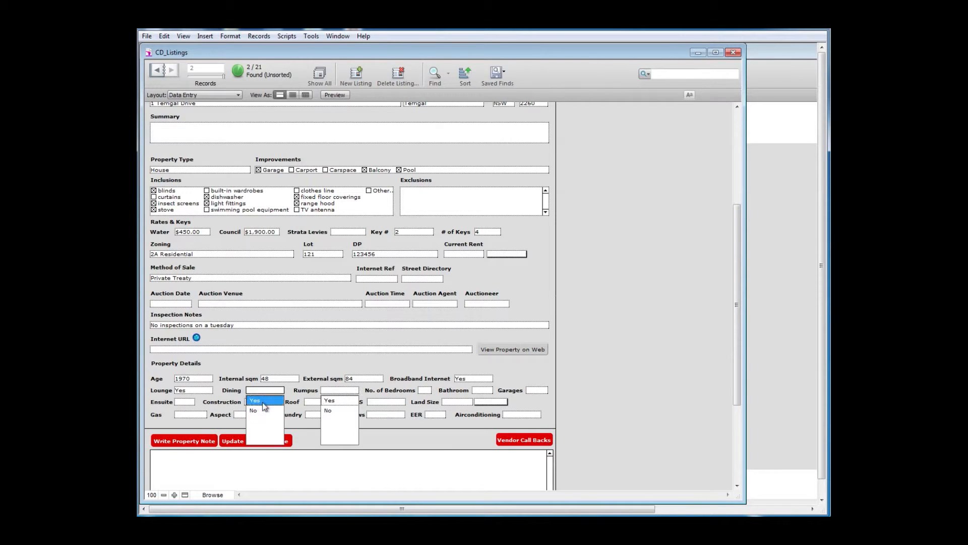
left_click(262, 402)
left_click(331, 400)
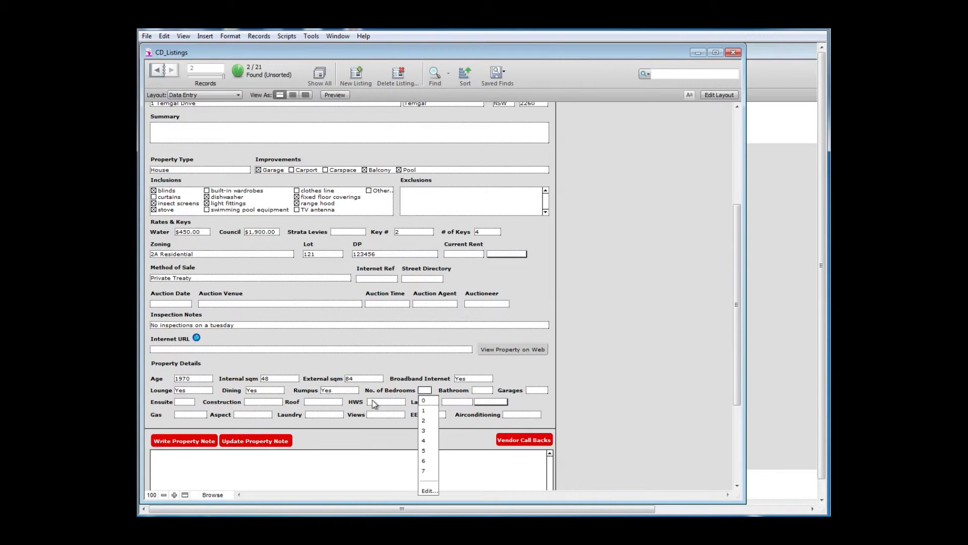
Set 3 bedrooms, 2 bathrooms, 2 garages, ensuite Yes and Brick/Clad construction.
left_click(426, 431)
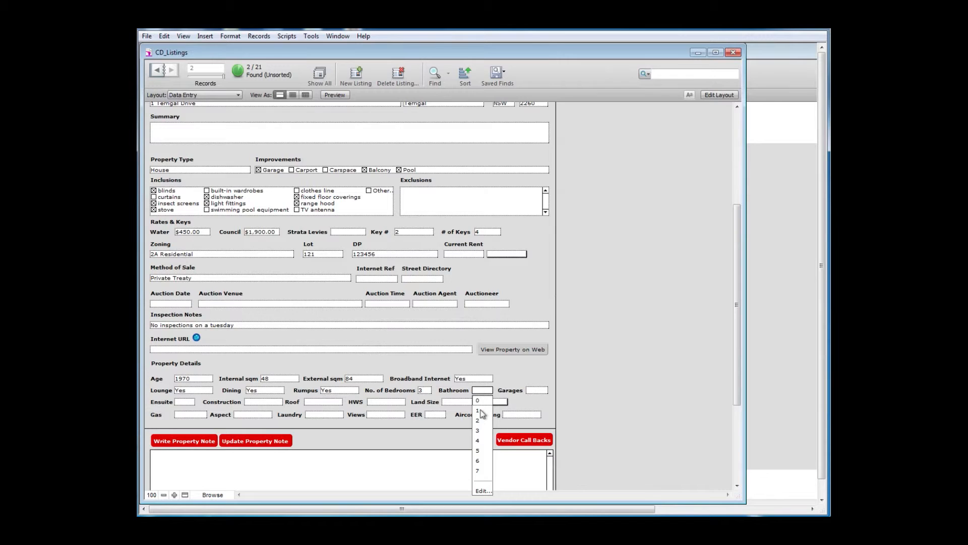
left_click(479, 422)
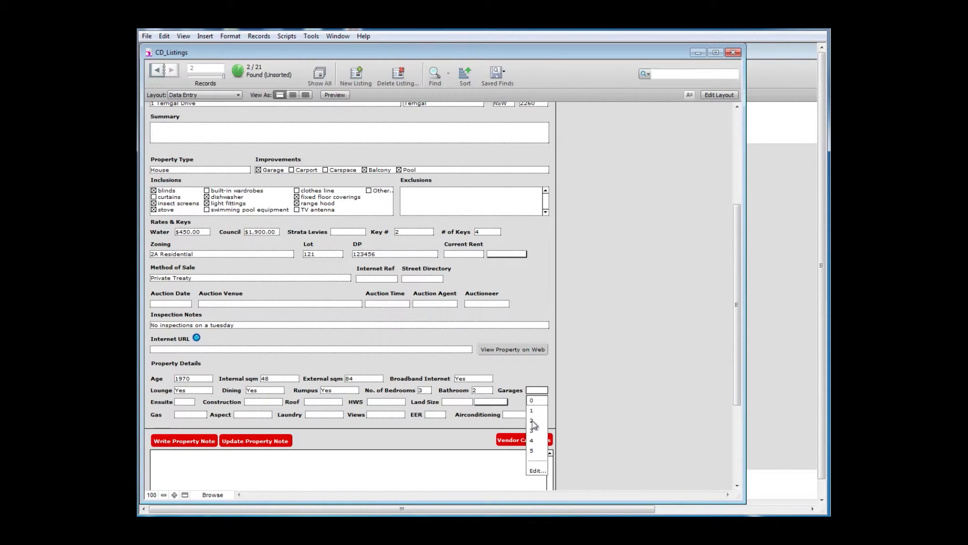
left_click(532, 421)
left_click(184, 413)
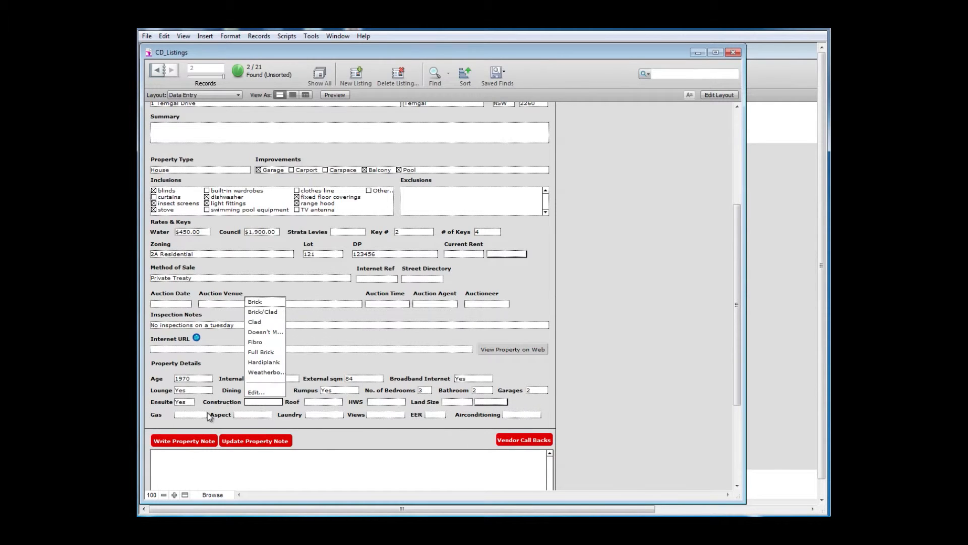
left_click(262, 312)
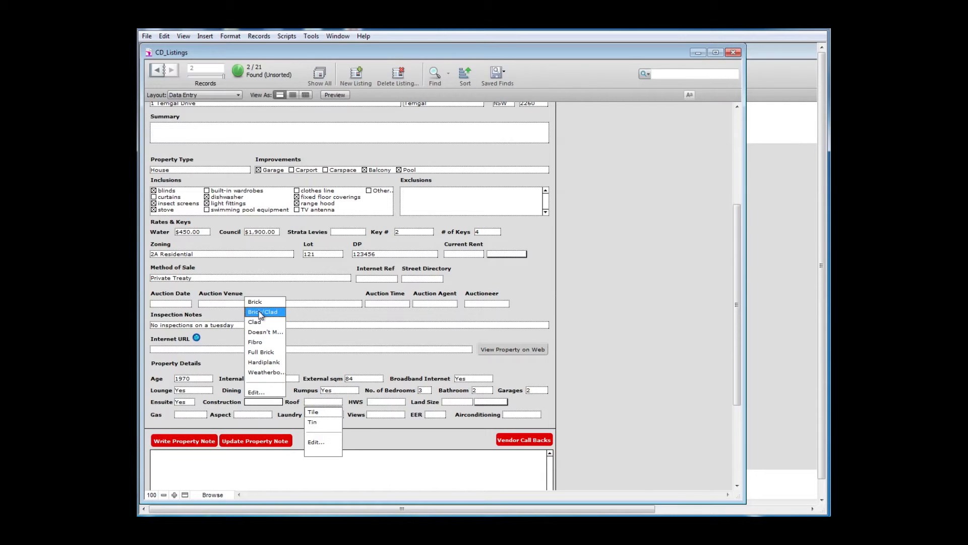
Choose Tile roof, Gas hot water, sqm land, Main gas, North, External laundry, District views, 0.0 EER, air-con Yes.
left_click(319, 413)
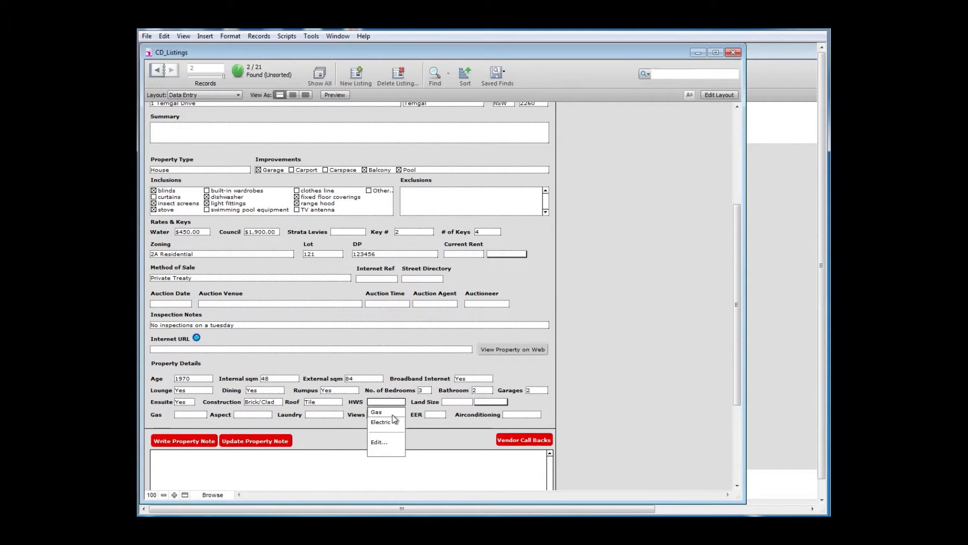
left_click(383, 412)
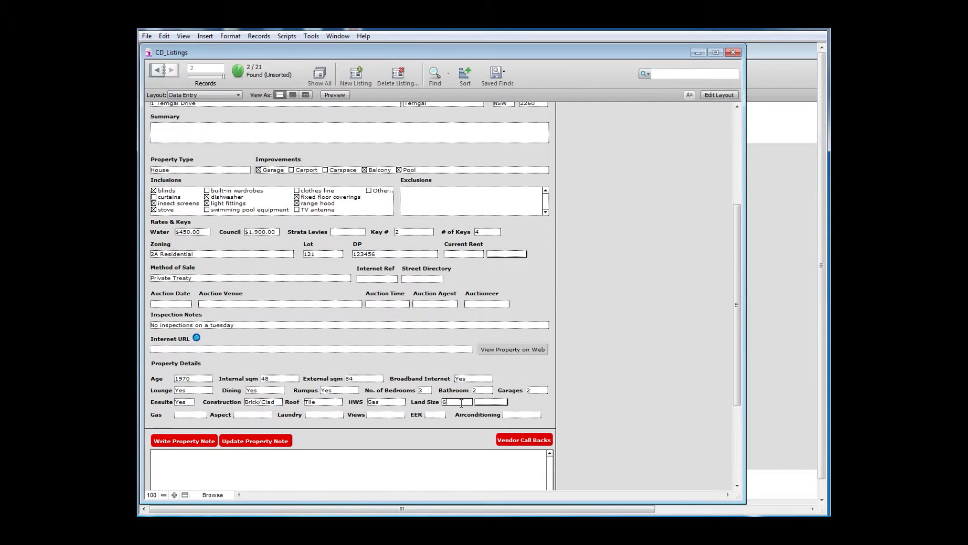
left_click(477, 404)
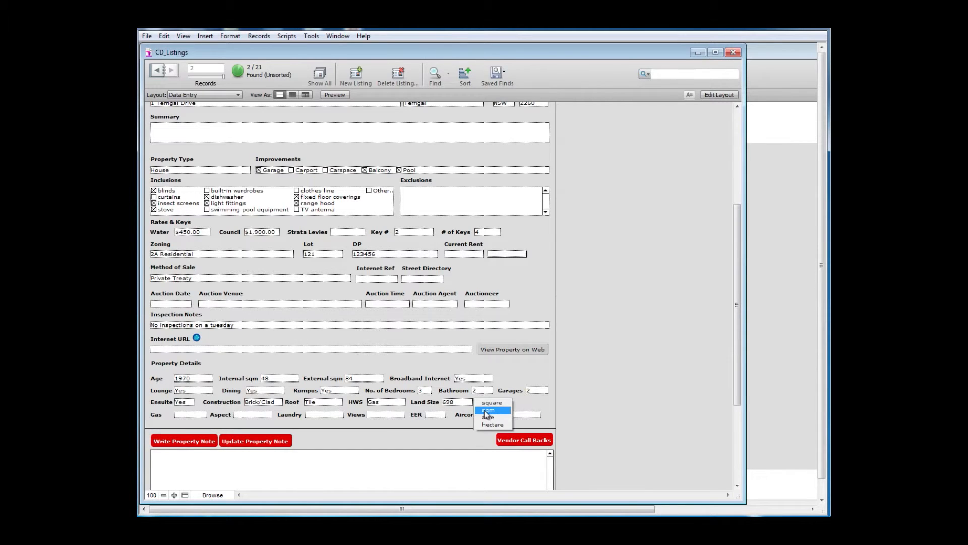
left_click(487, 410)
left_click(196, 416)
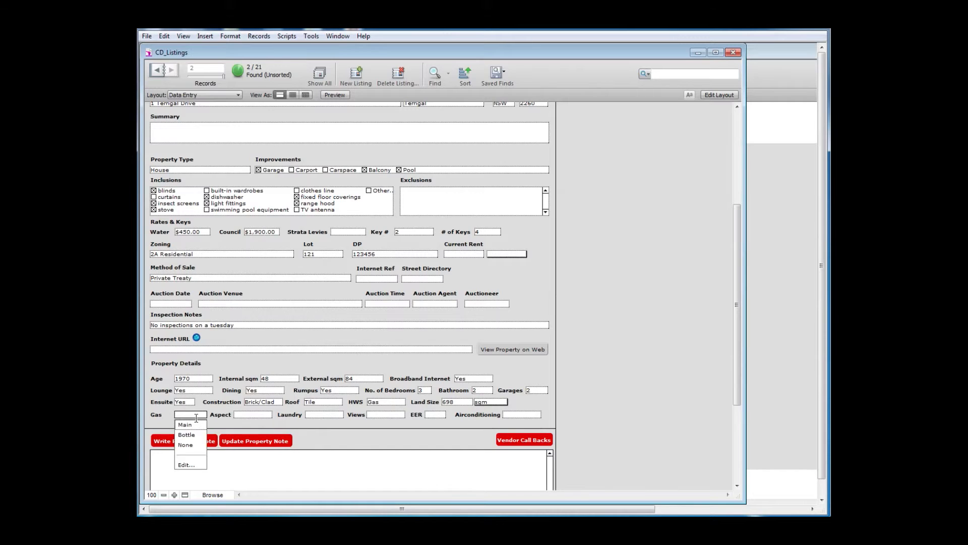
left_click(185, 425)
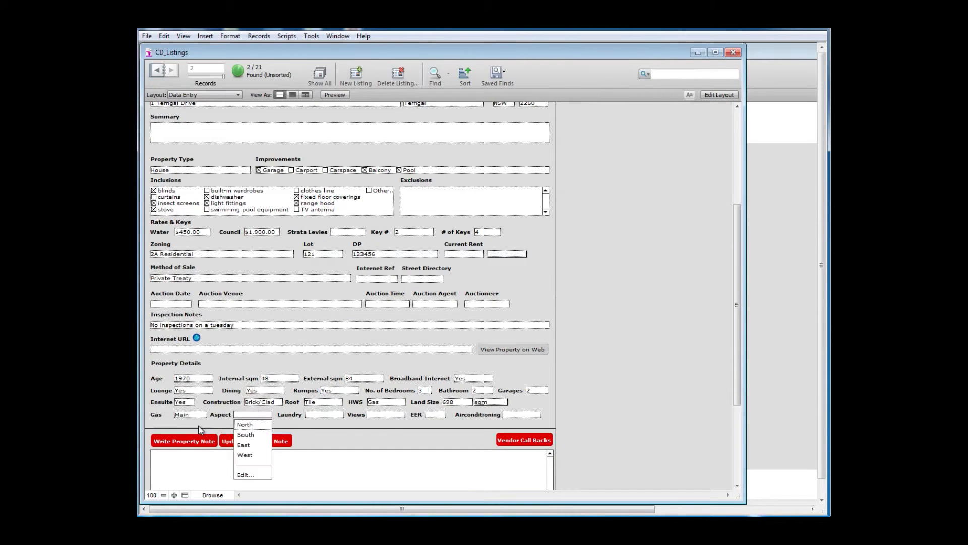
left_click(245, 425)
left_click(319, 426)
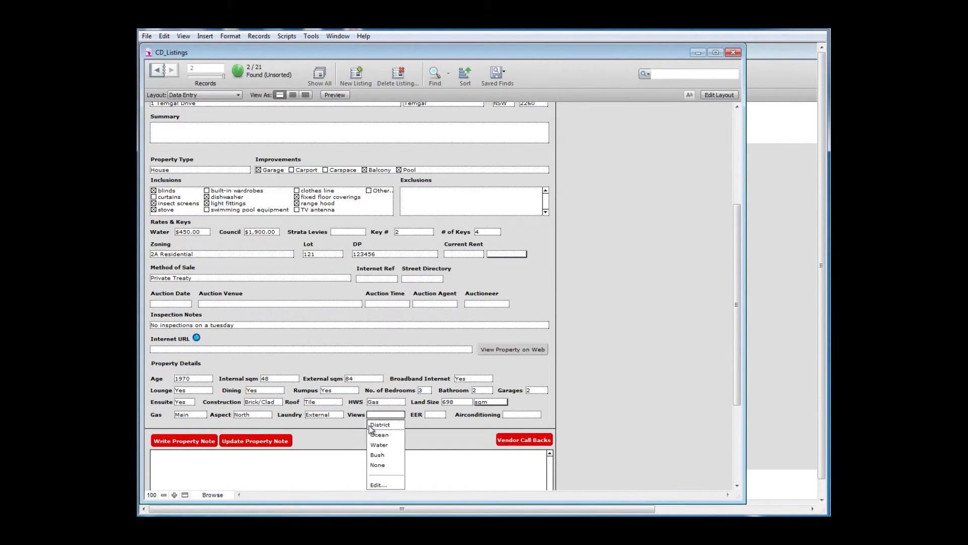
left_click(384, 426)
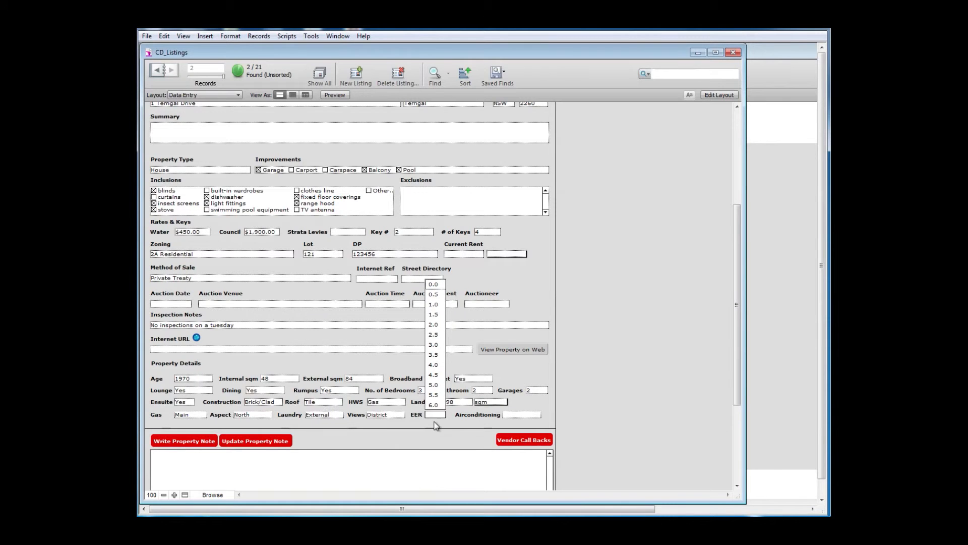
left_click(433, 285)
left_click(520, 425)
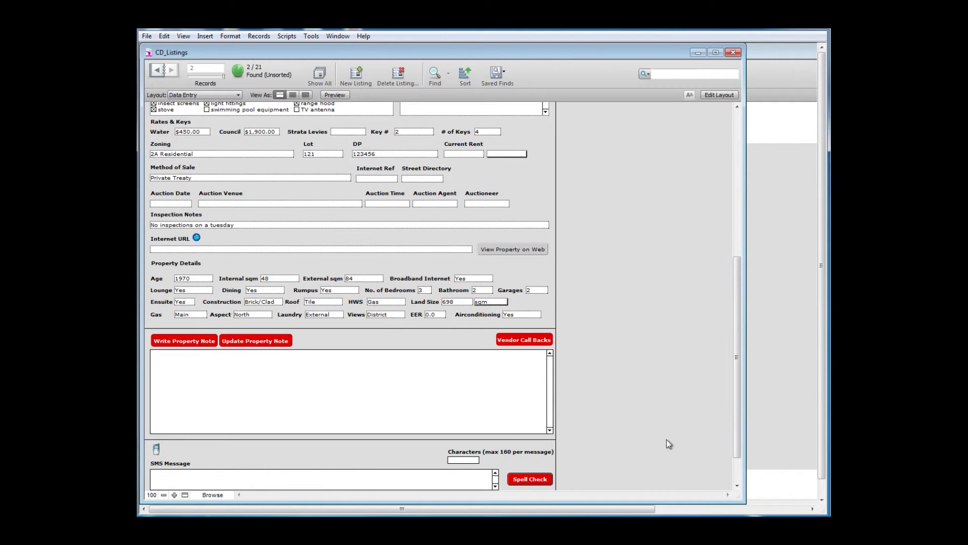
left_click_drag(734, 394, 721, 234)
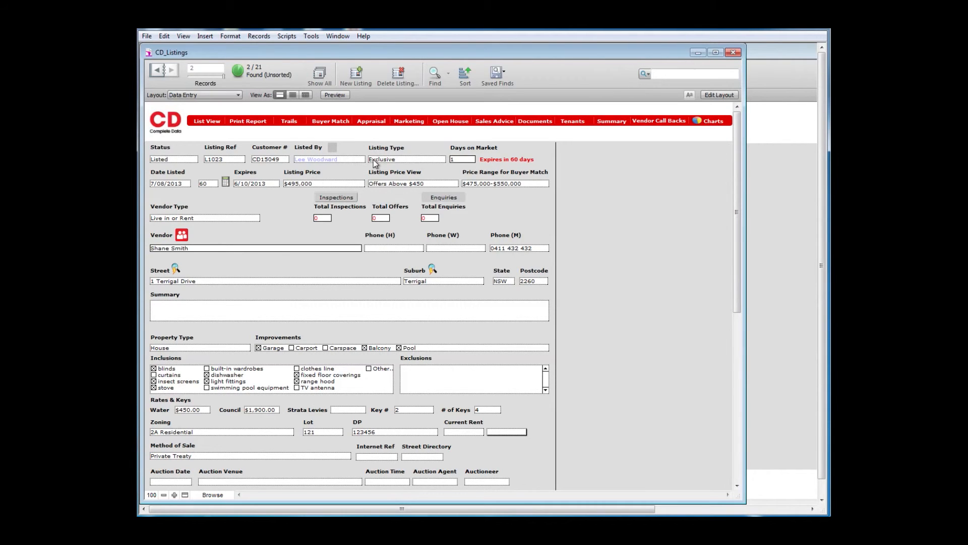
left_click(487, 123)
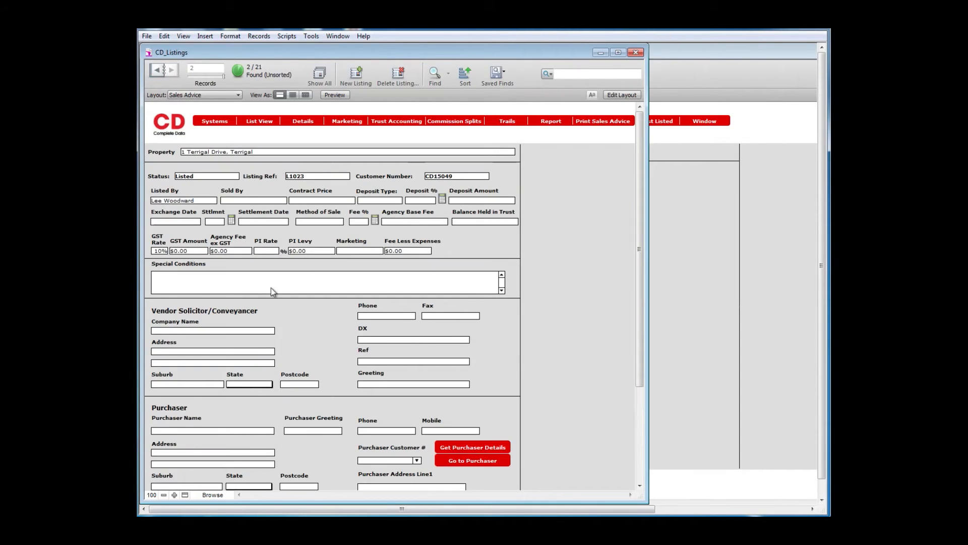
Choose the vendor solicitor company from the dropdown, commit it, and open the listing's Trails.
left_click(223, 330)
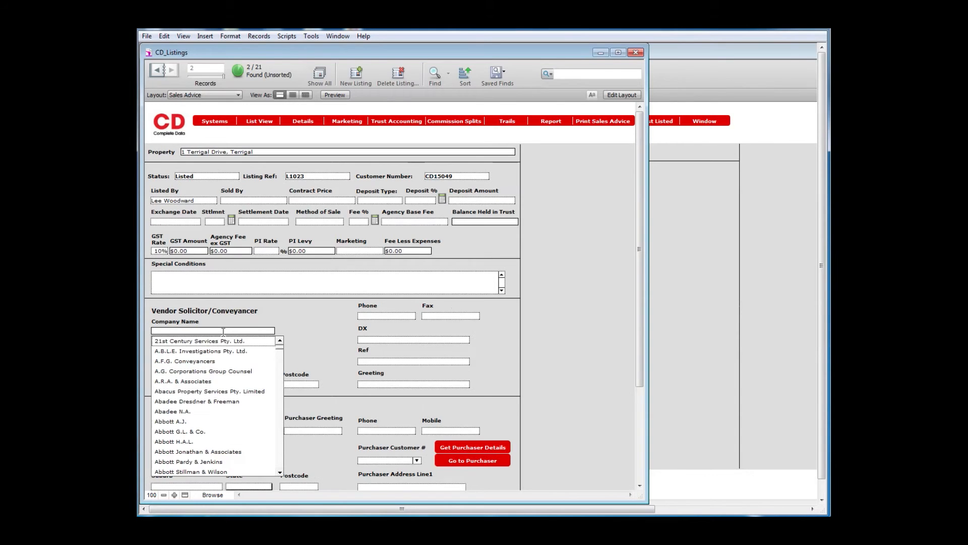
left_click(194, 421)
left_click(312, 310)
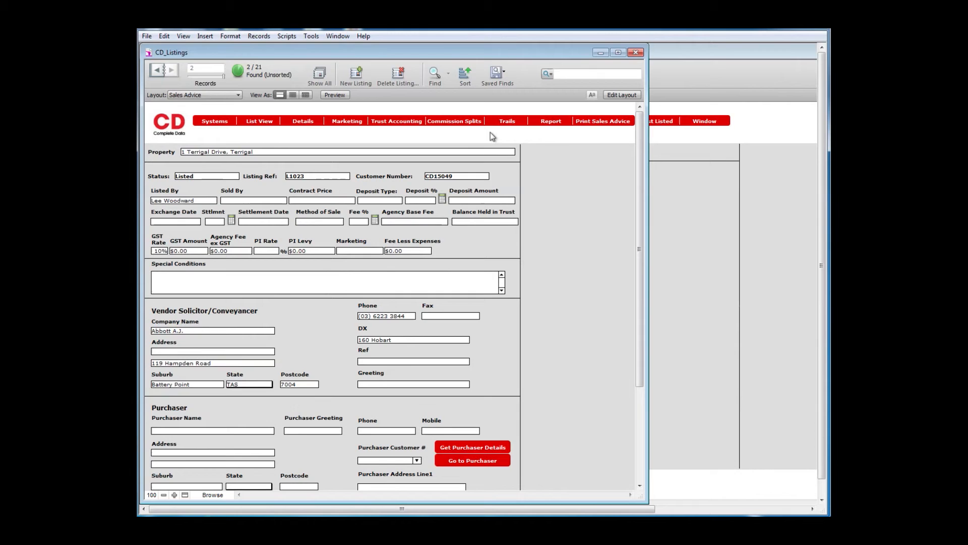
left_click(501, 122)
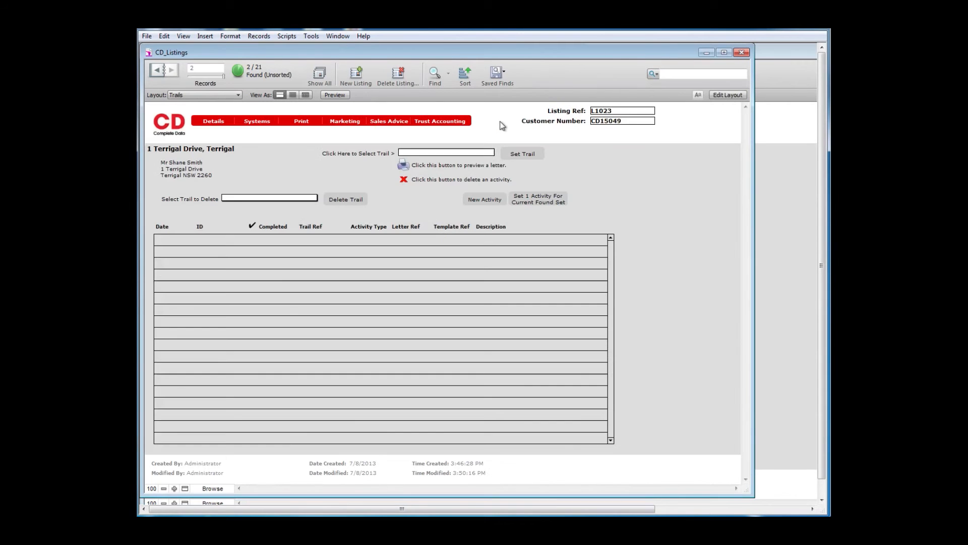
Set trail TC004 Awaiting contract for the vendor with a 7 August 2013 start date.
left_click(452, 152)
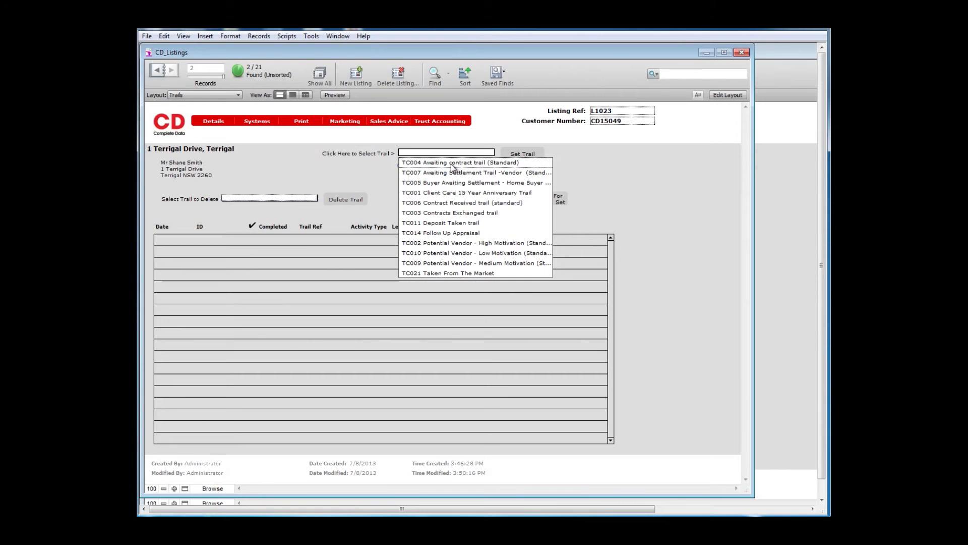
left_click(452, 164)
left_click(514, 154)
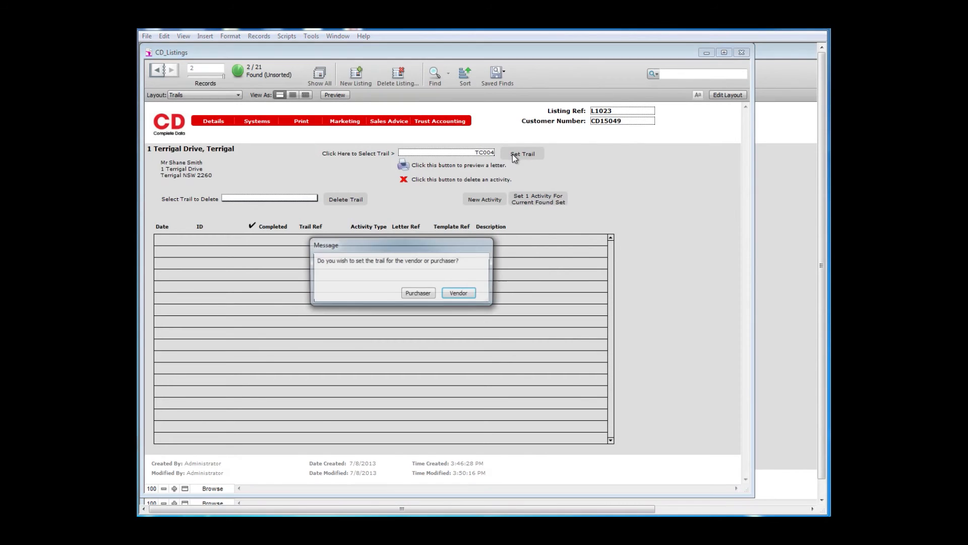
left_click(469, 293)
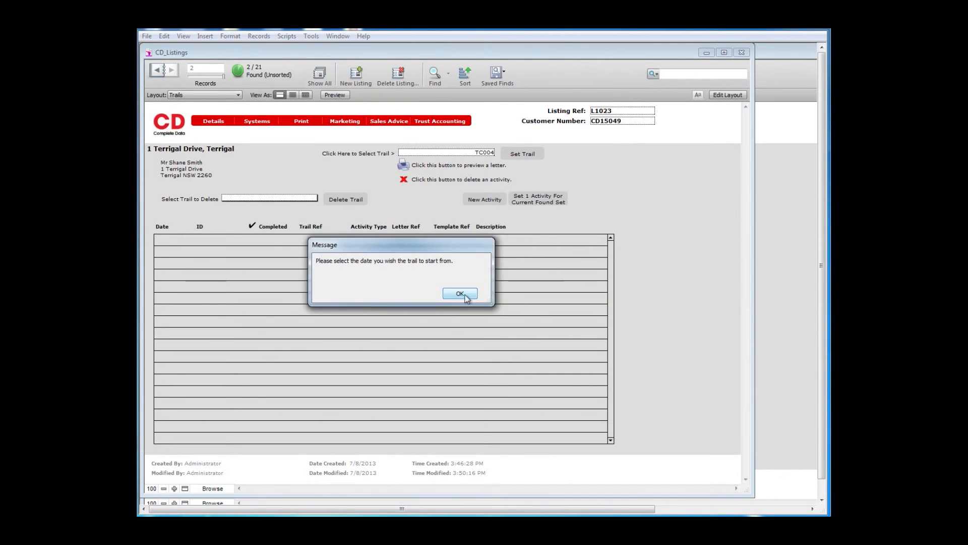
left_click(466, 297)
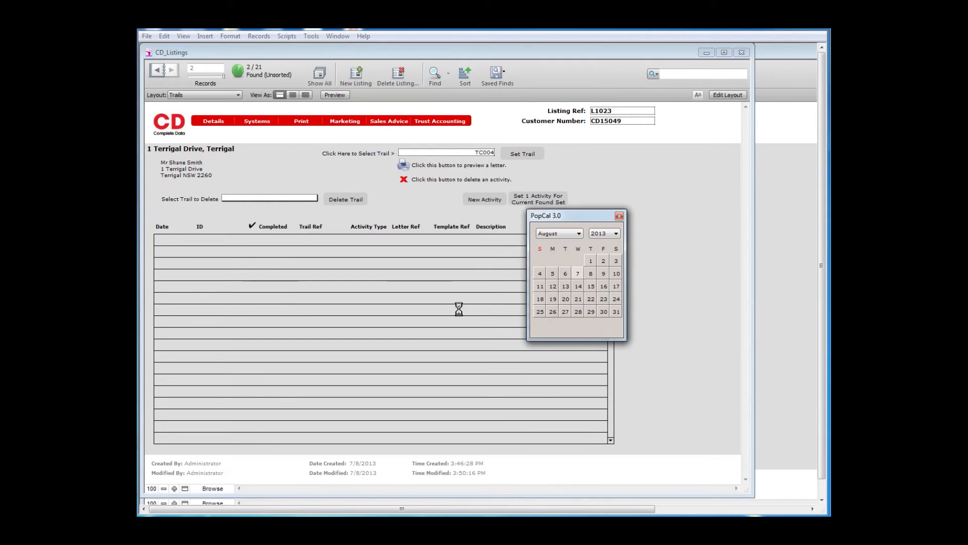
left_click(577, 273)
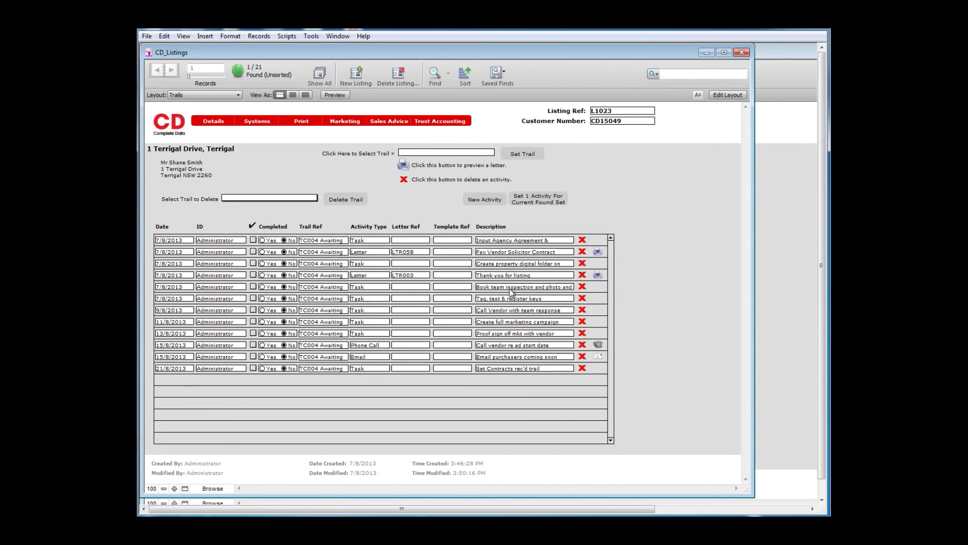
Review the 12 TC004 activities dated 7/8–21/8/2013, then return to the Complete Data main menu.
left_click(544, 369)
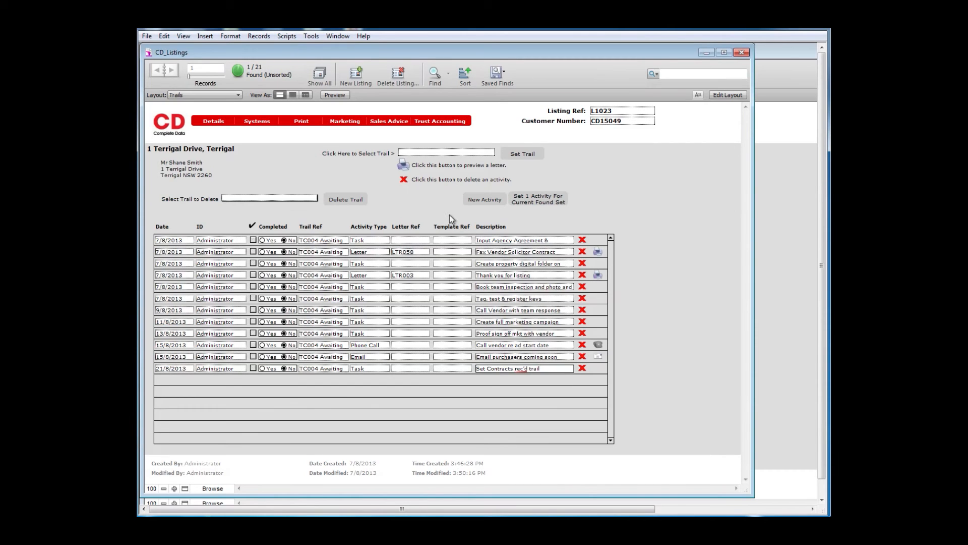
left_click(433, 153)
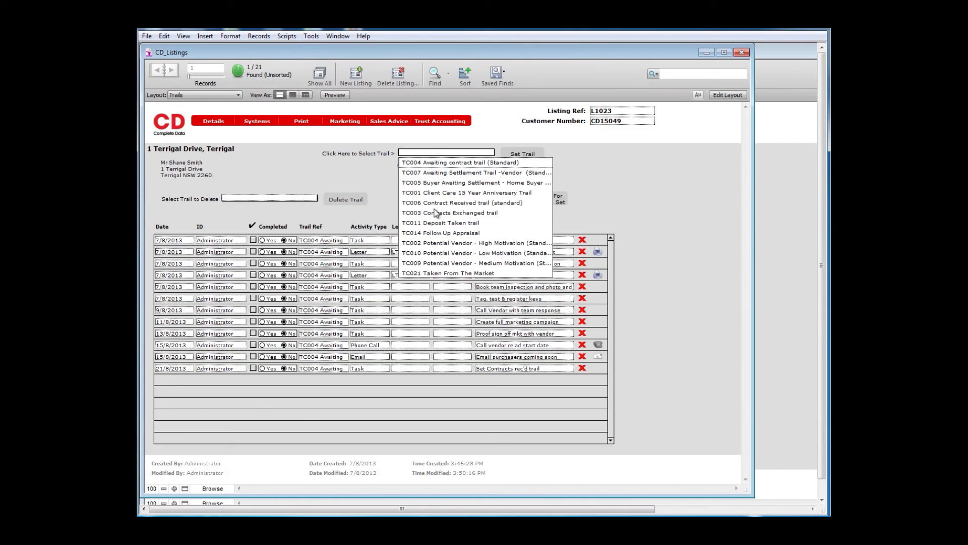
left_click(588, 190)
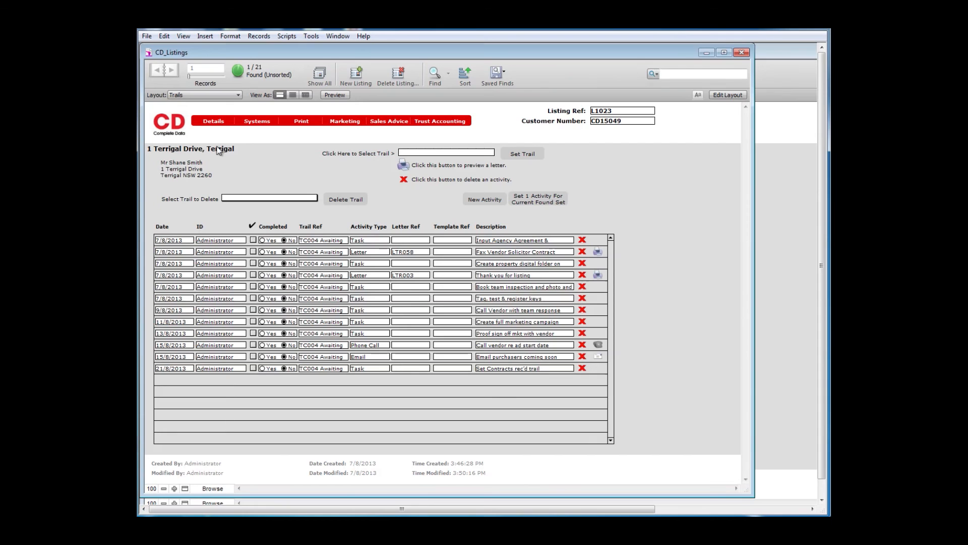
left_click(178, 132)
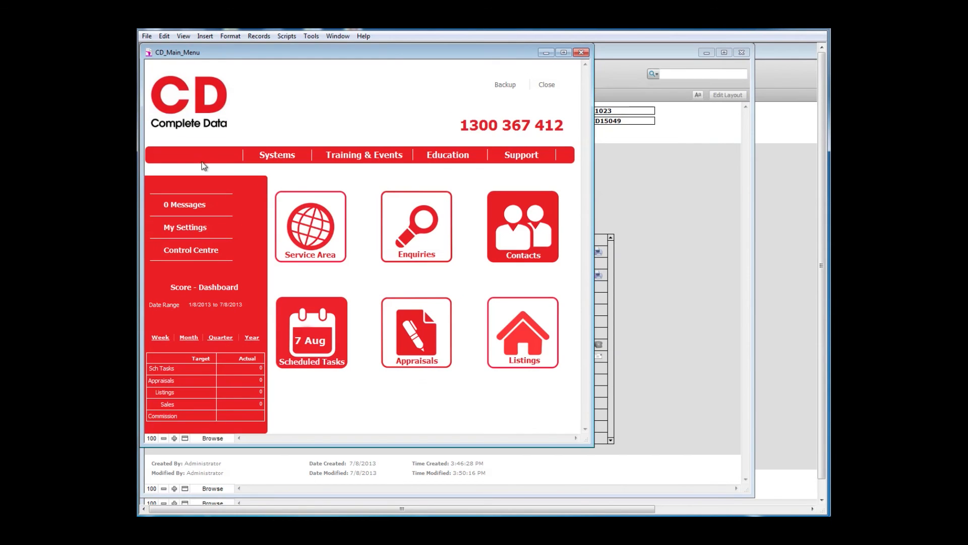